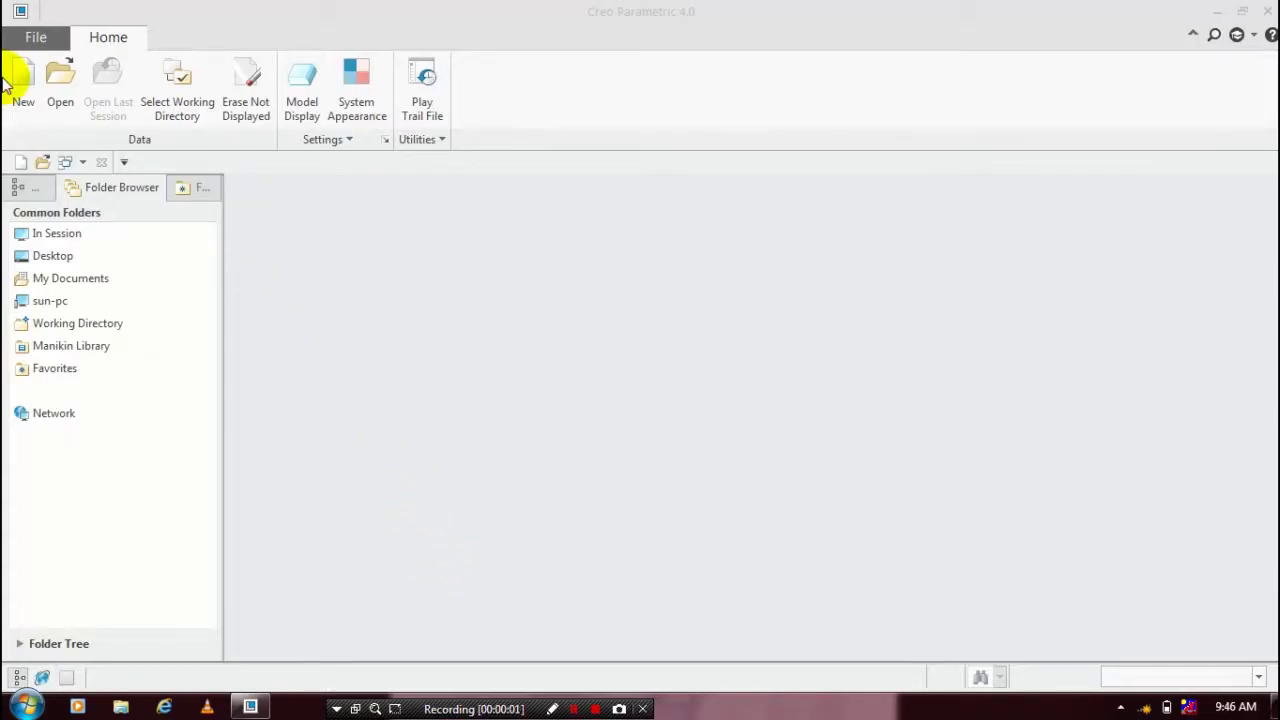
Start a new solid part, turn off the default template and choose mmns_part_solid
left_click(23, 88)
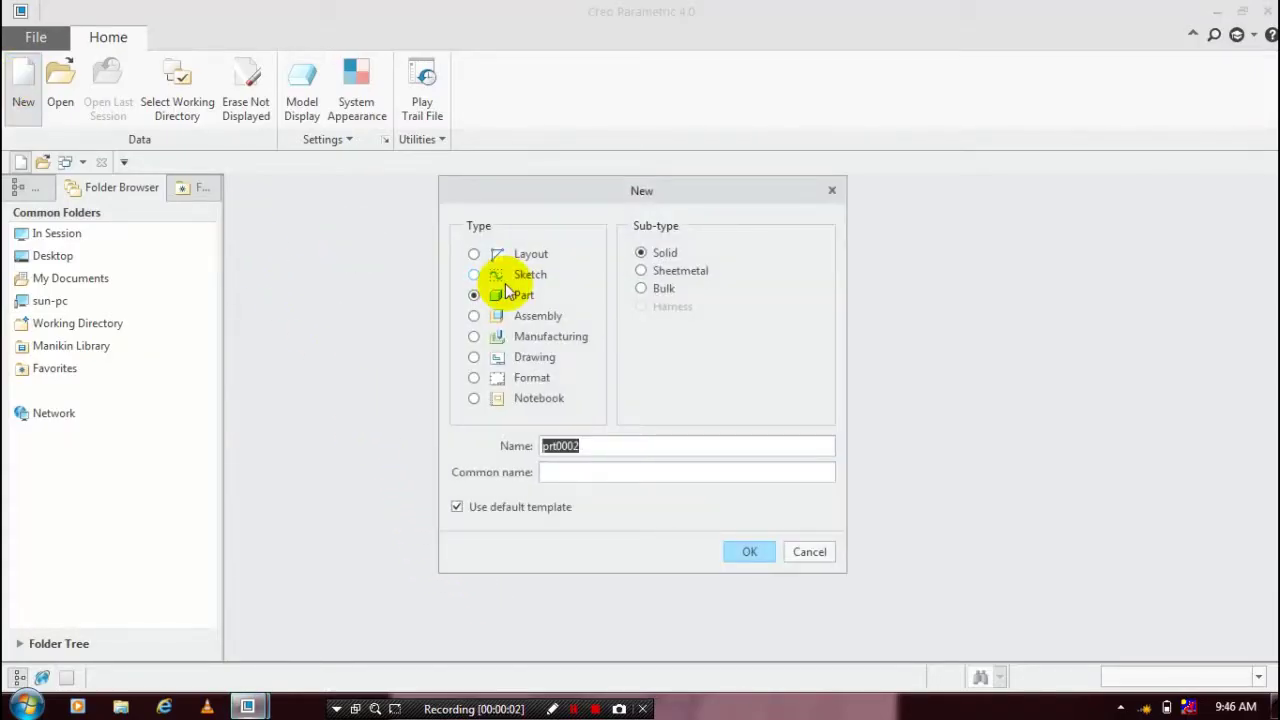
left_click(457, 507)
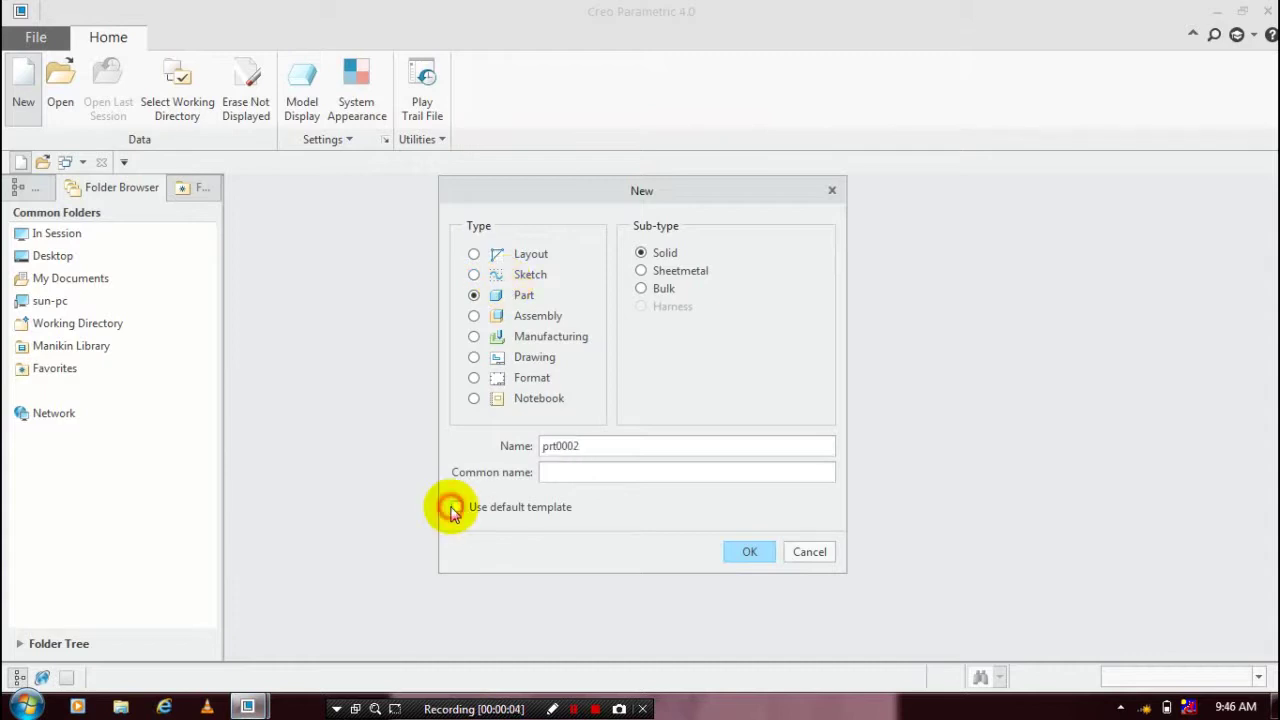
left_click(750, 551)
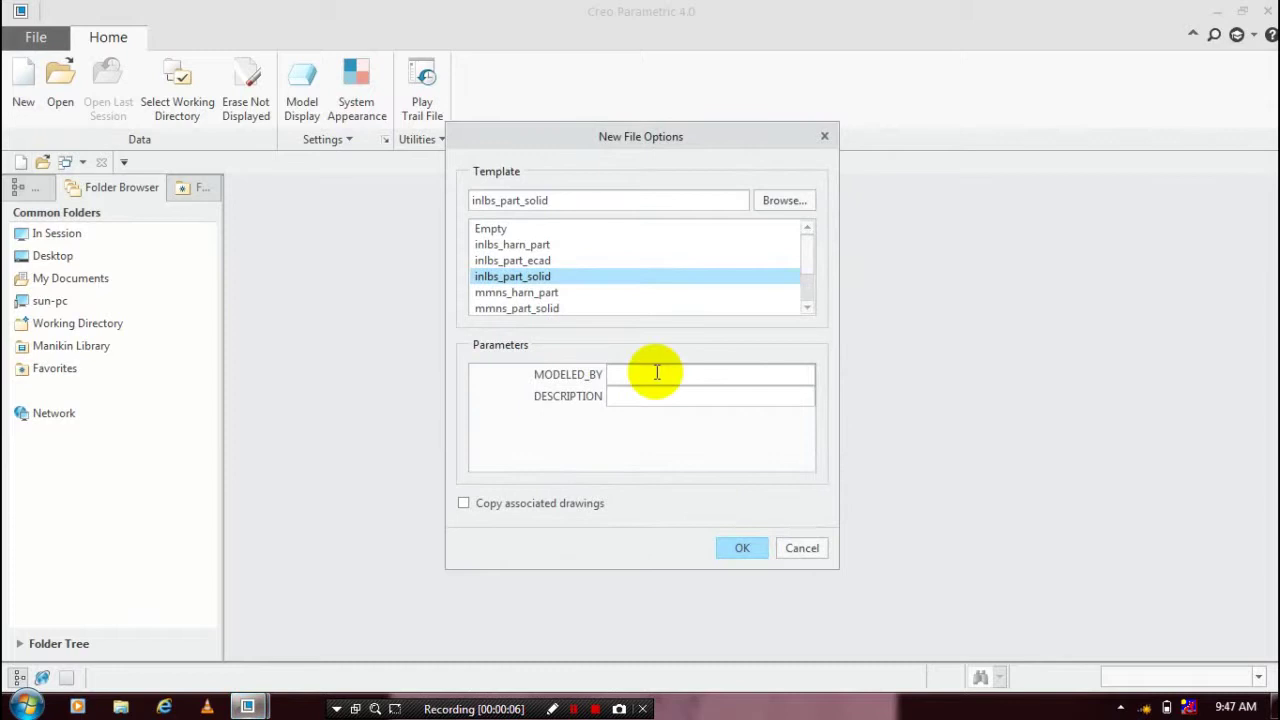
left_click(550, 309)
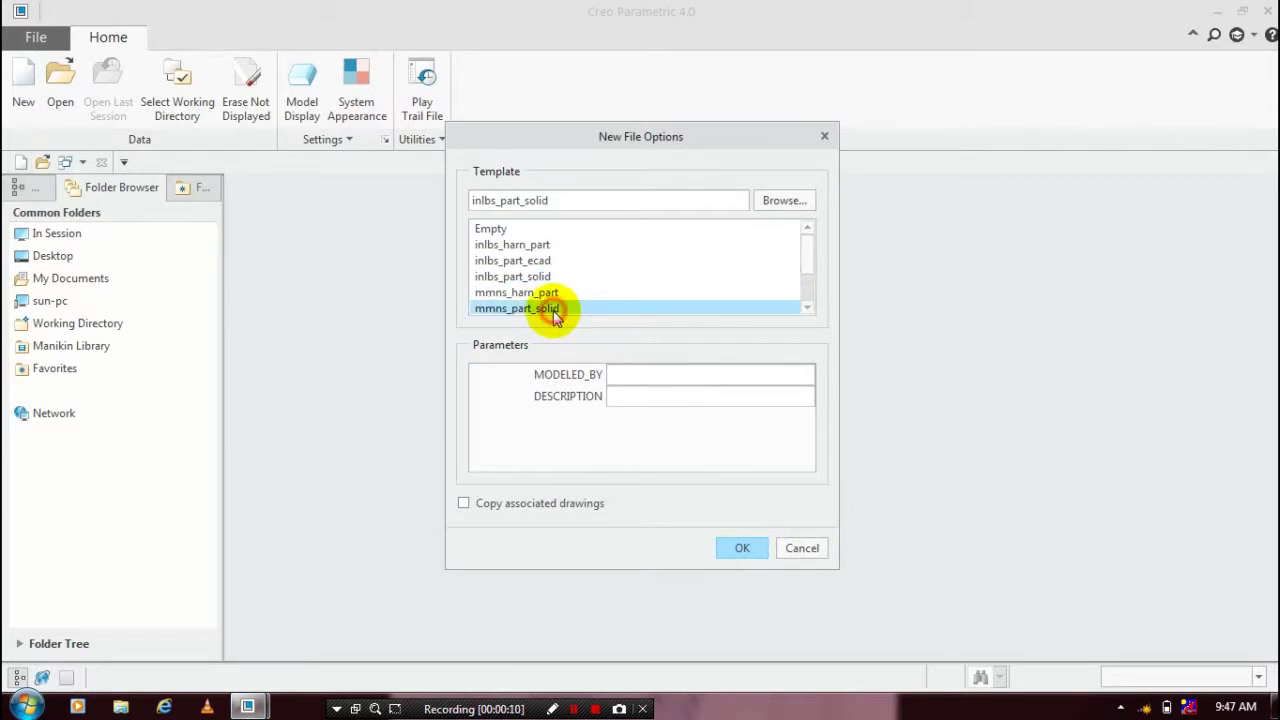
Create part PRT0002 and open Sketch 1 on the RIGHT plane, viewed face-on
left_click(742, 548)
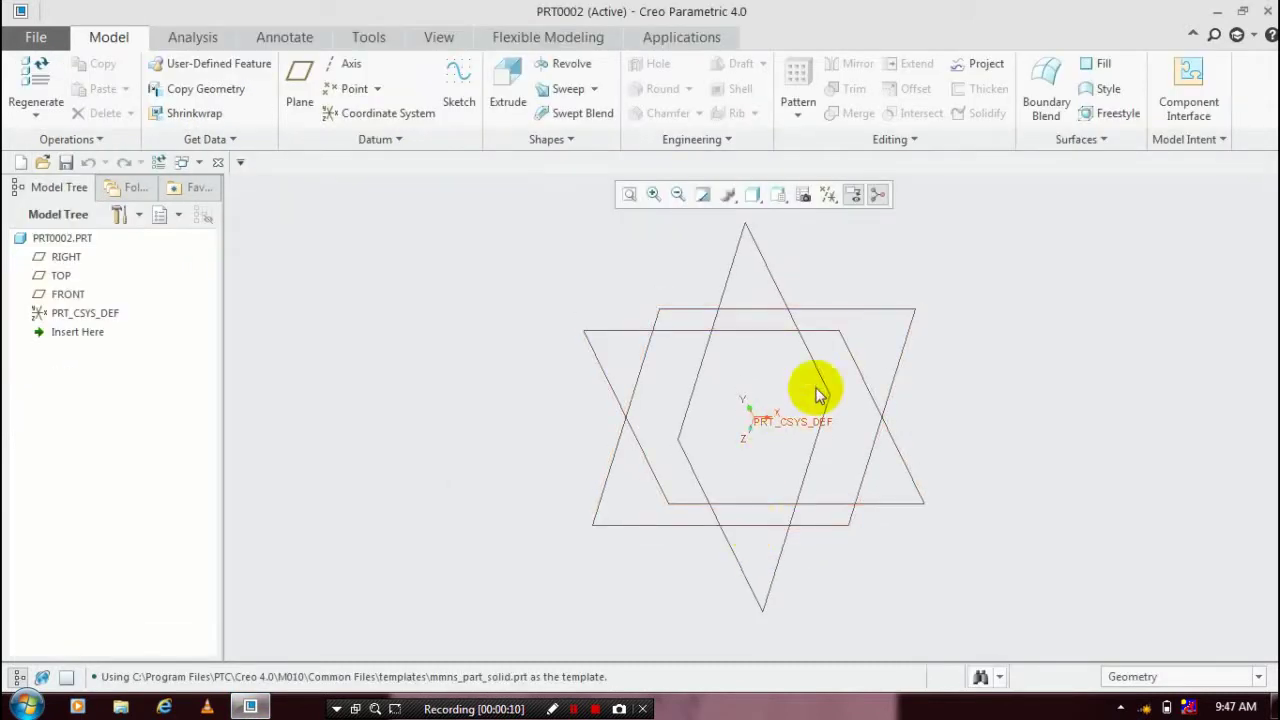
left_click(893, 314)
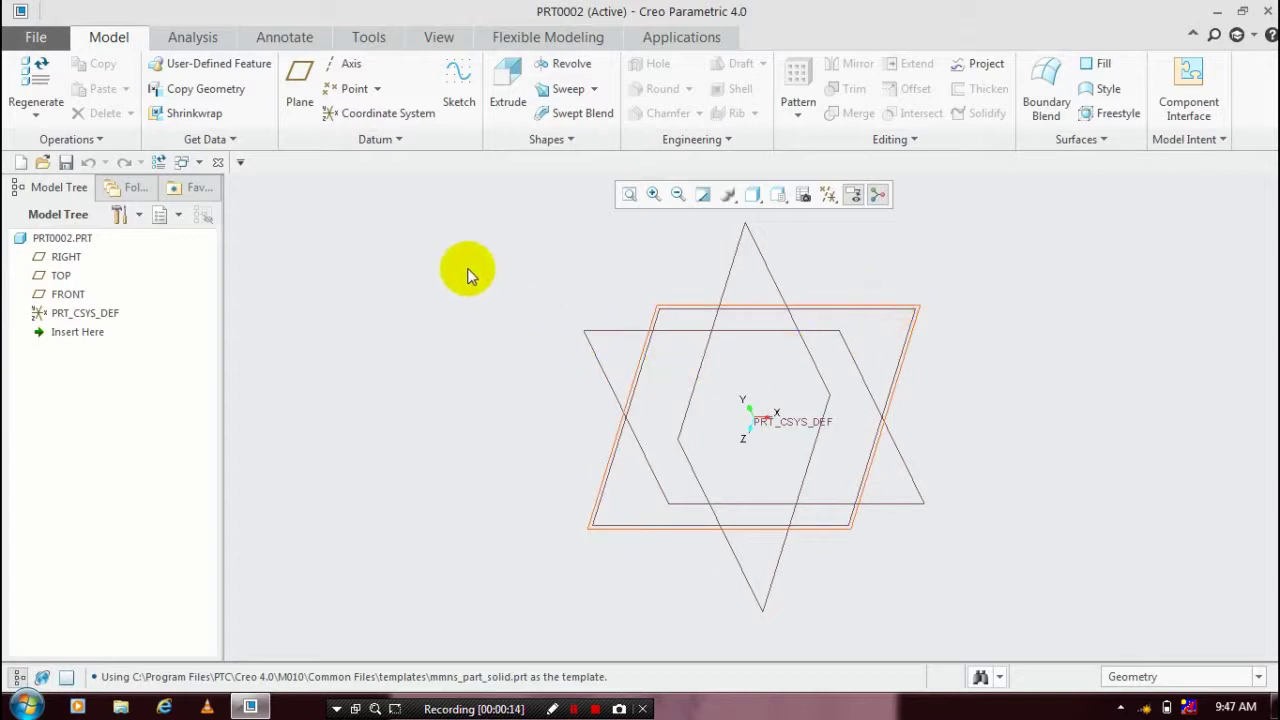
left_click(428, 222)
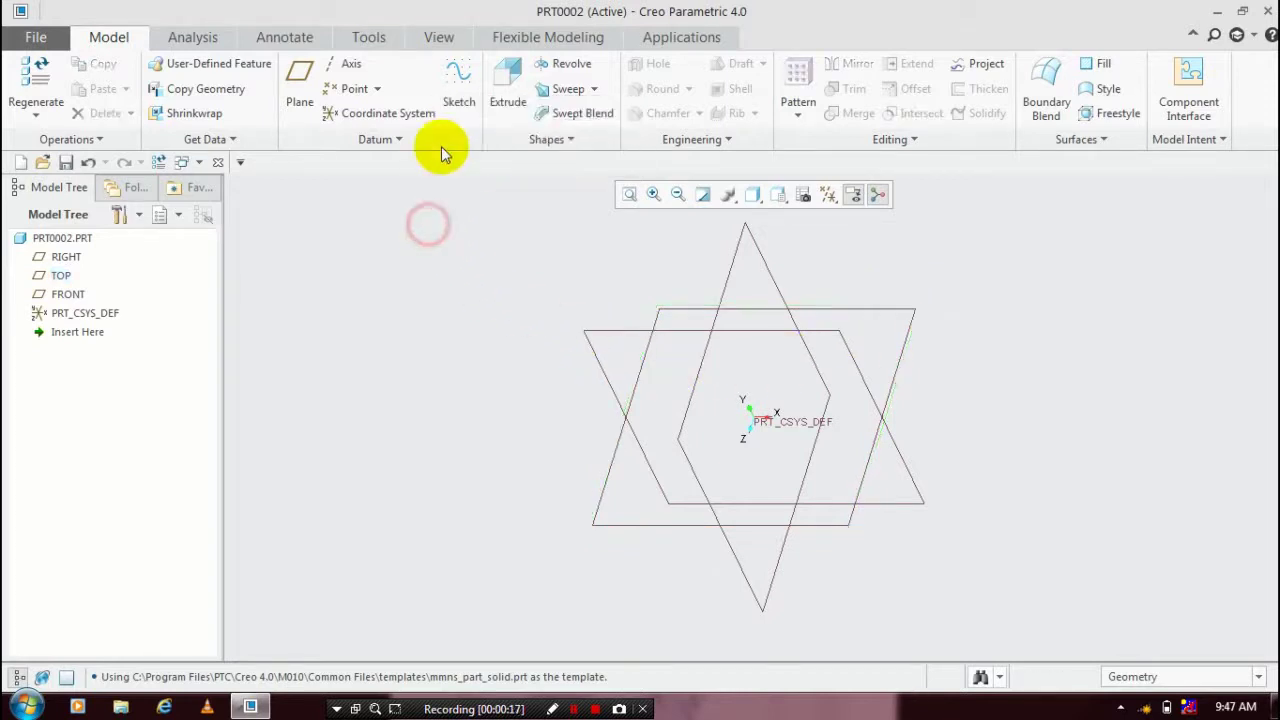
left_click(449, 86)
left_click(1188, 450)
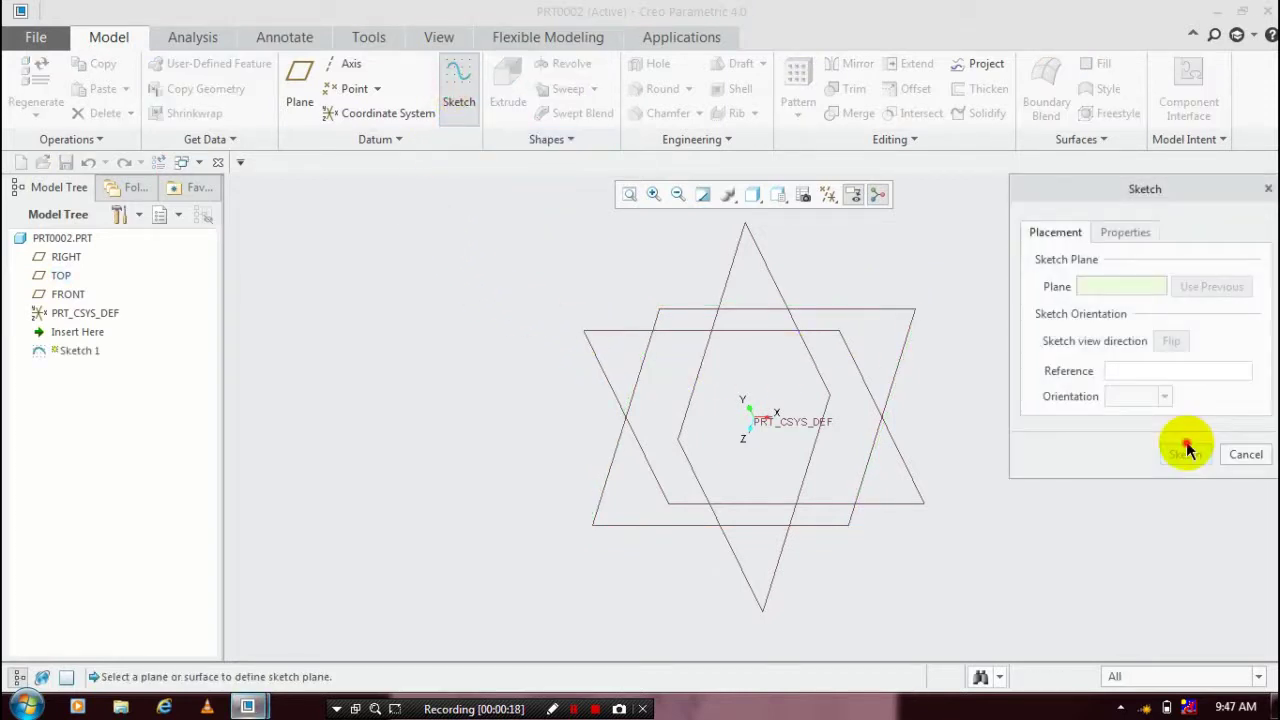
left_click(1186, 452)
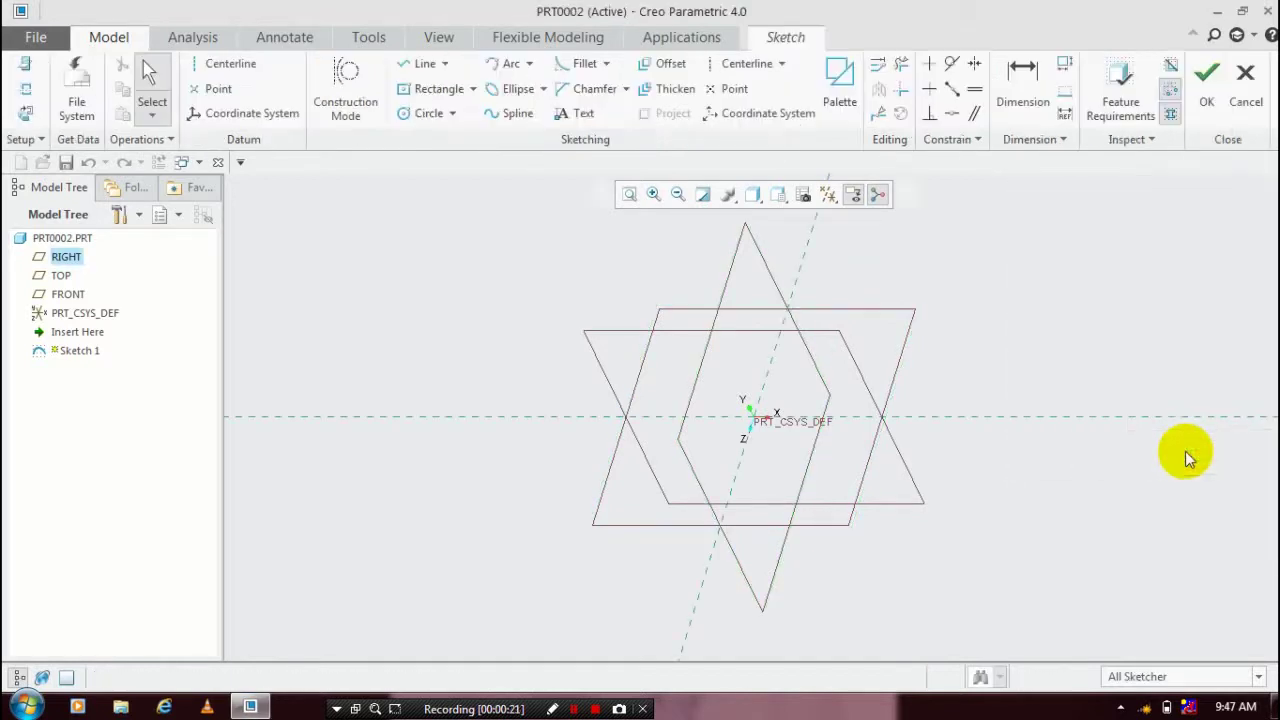
left_click(804, 196)
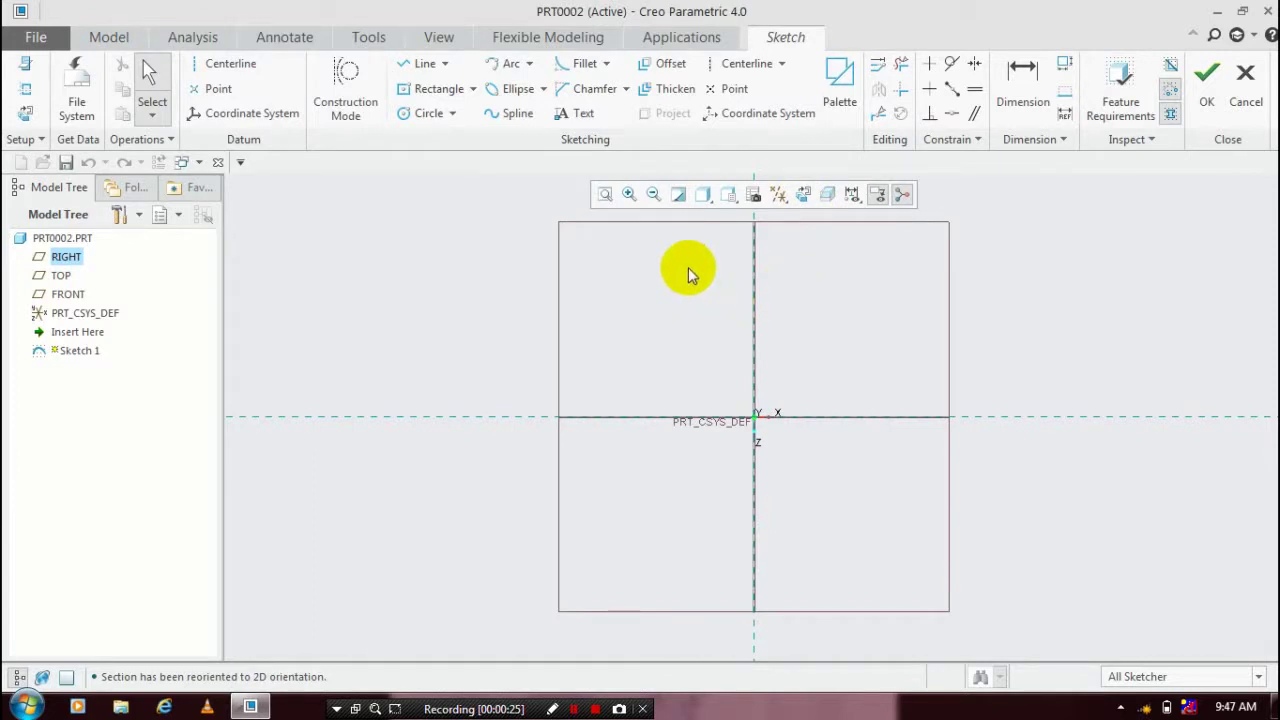
Draw a diagonal centerline from near the origin, then cancel it
left_click(746, 63)
left_click(754, 384)
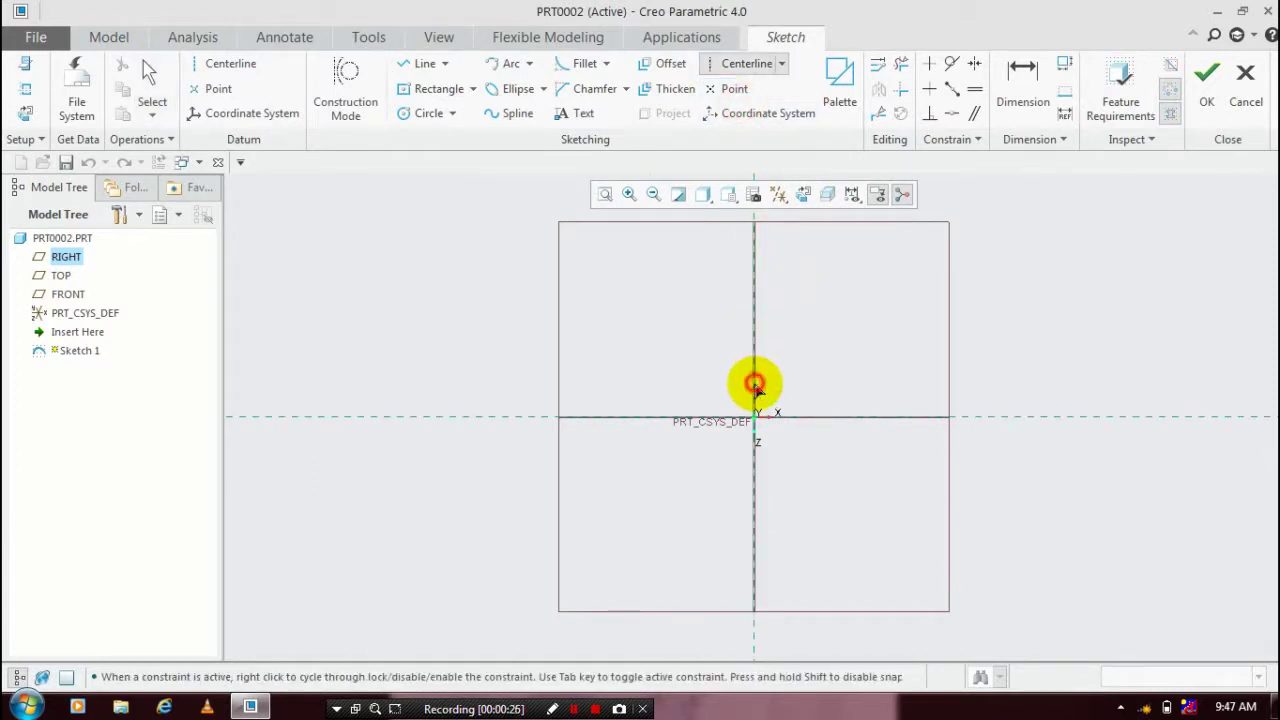
left_click(795, 447)
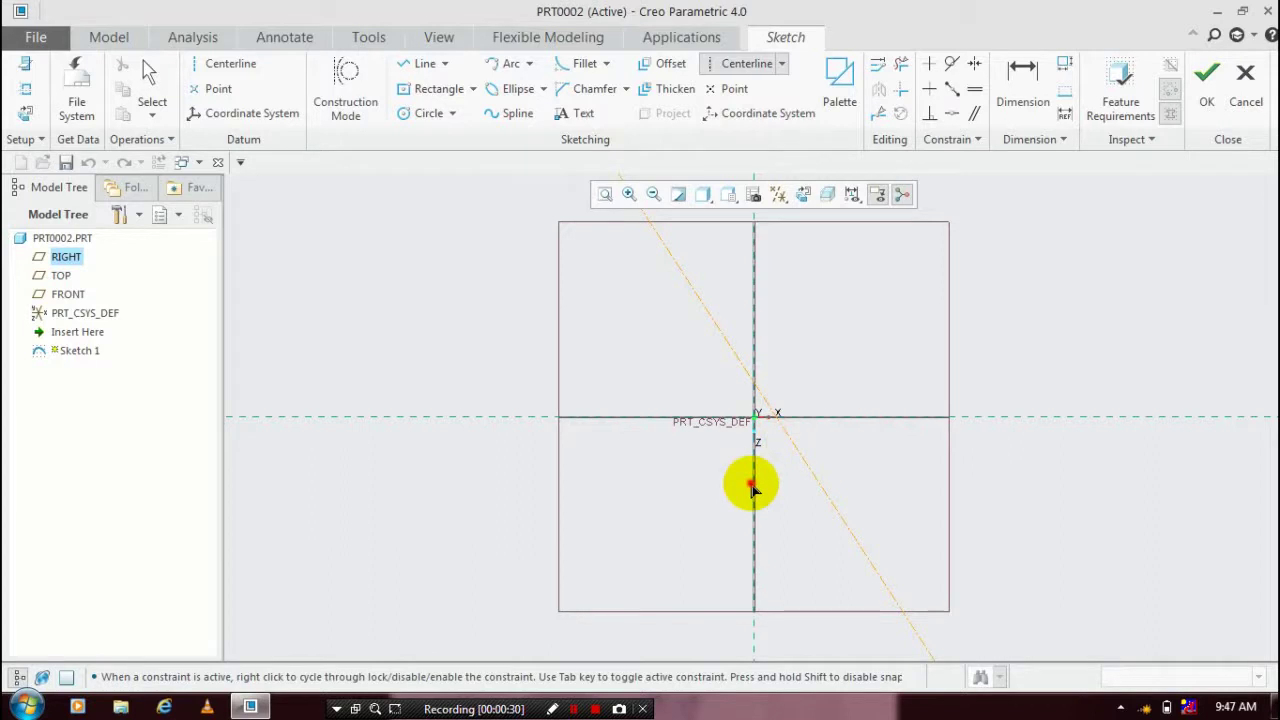
middle_click(752, 487)
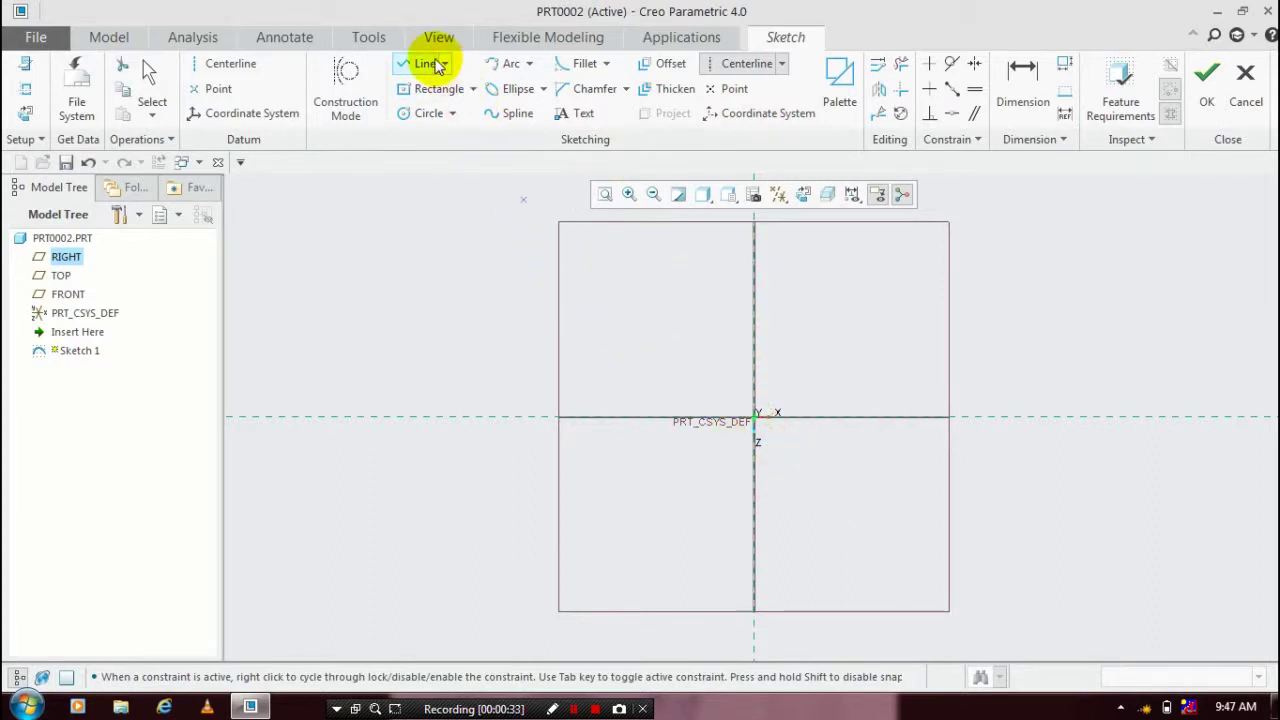
Draw two lines from near the top down to the horizontal reference and on to the bottom
left_click(432, 64)
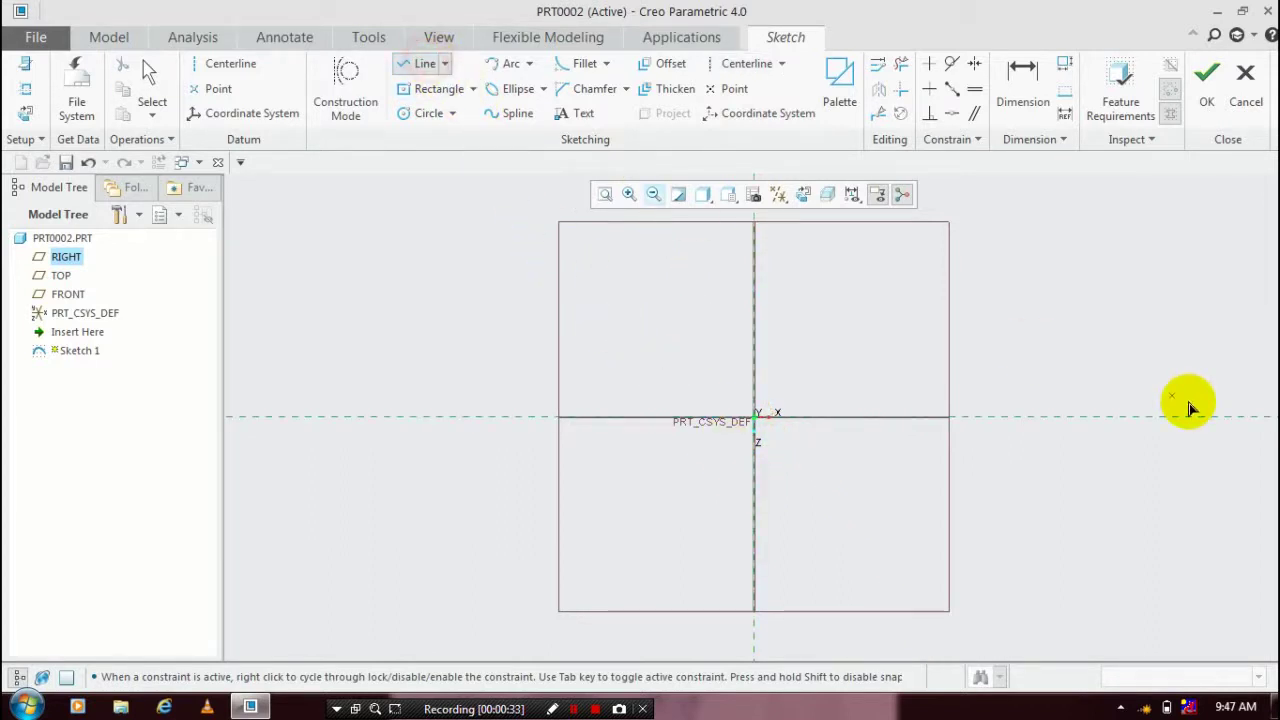
left_click(857, 222)
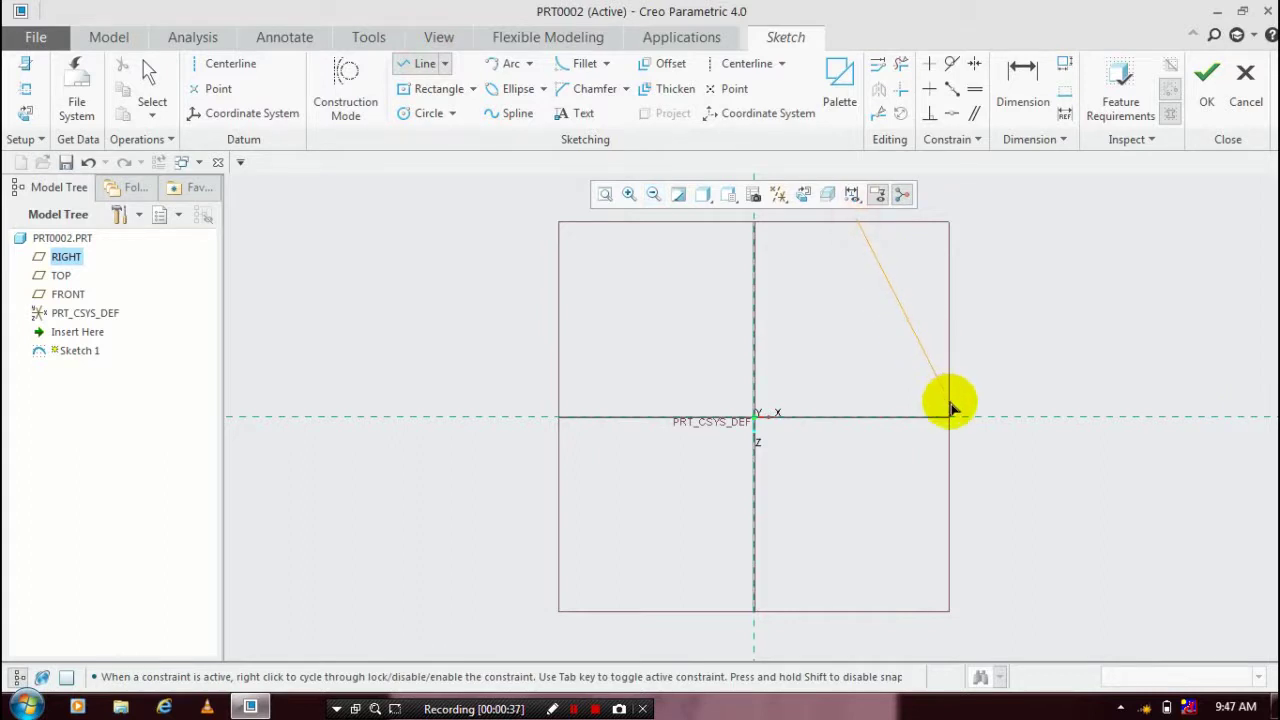
left_click(955, 418)
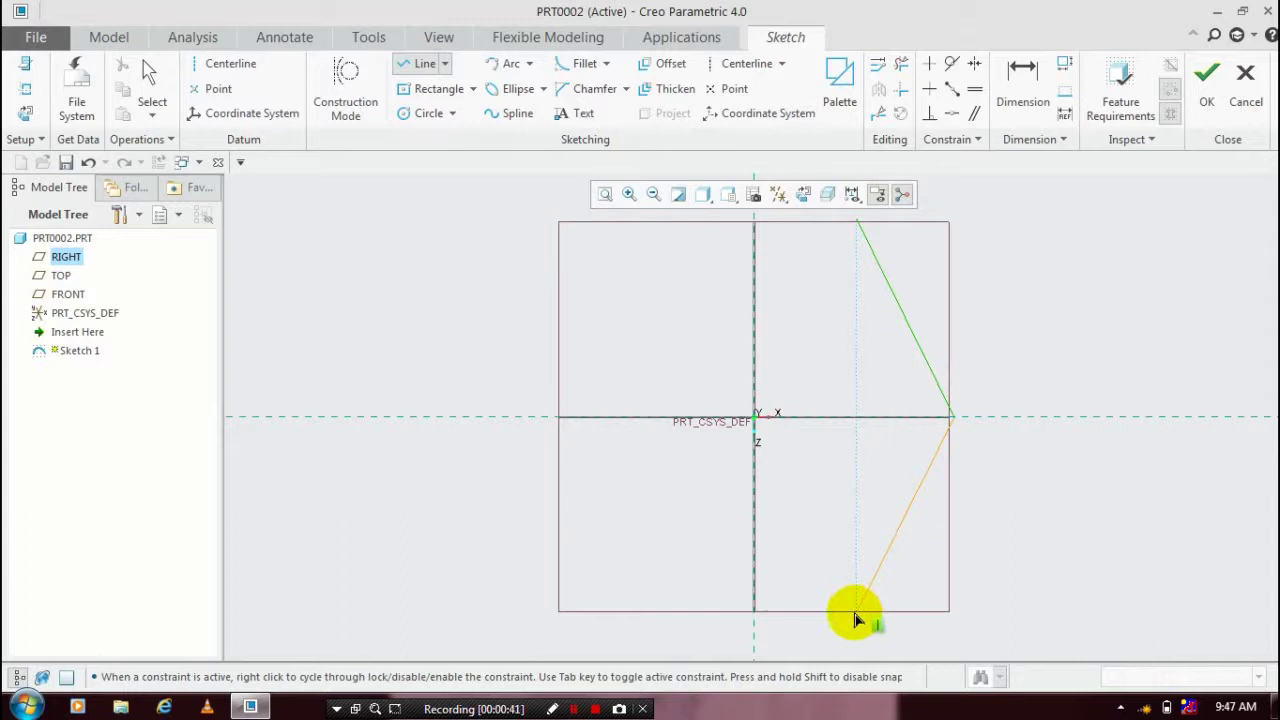
left_click(852, 614)
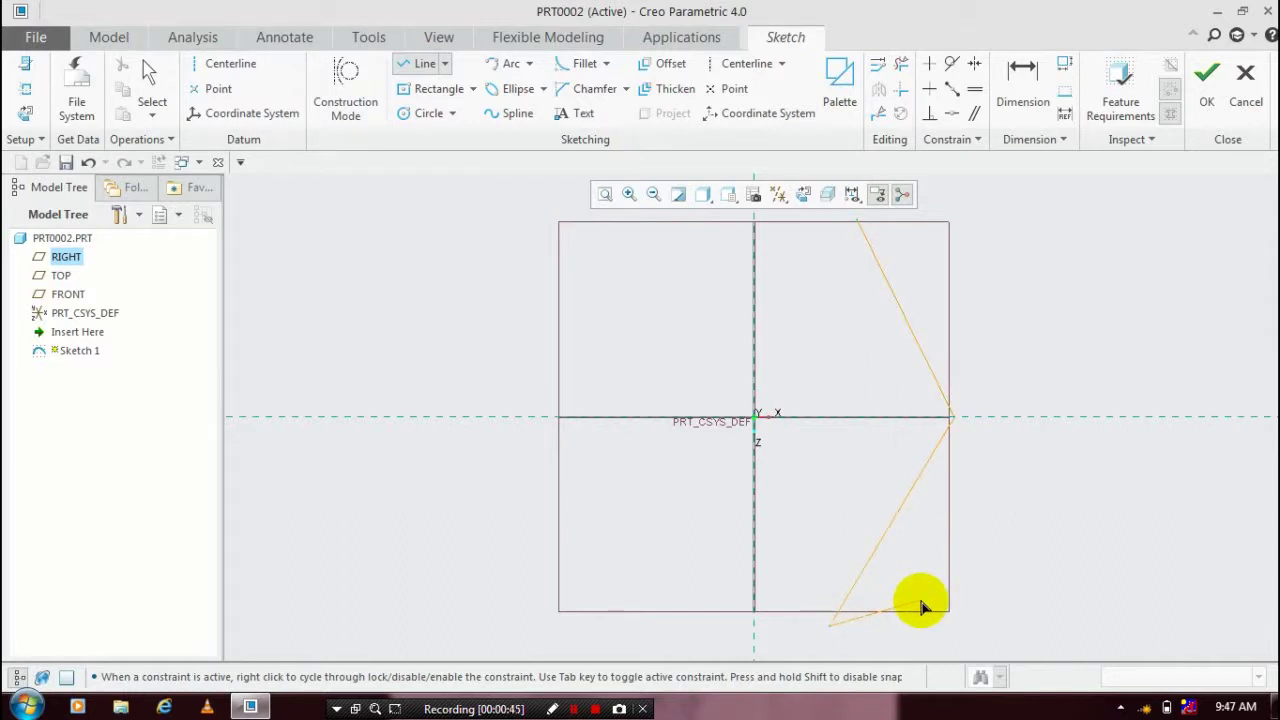
middle_click(922, 606)
Round the V's corner with a circular fillet between the two lines
left_click(582, 66)
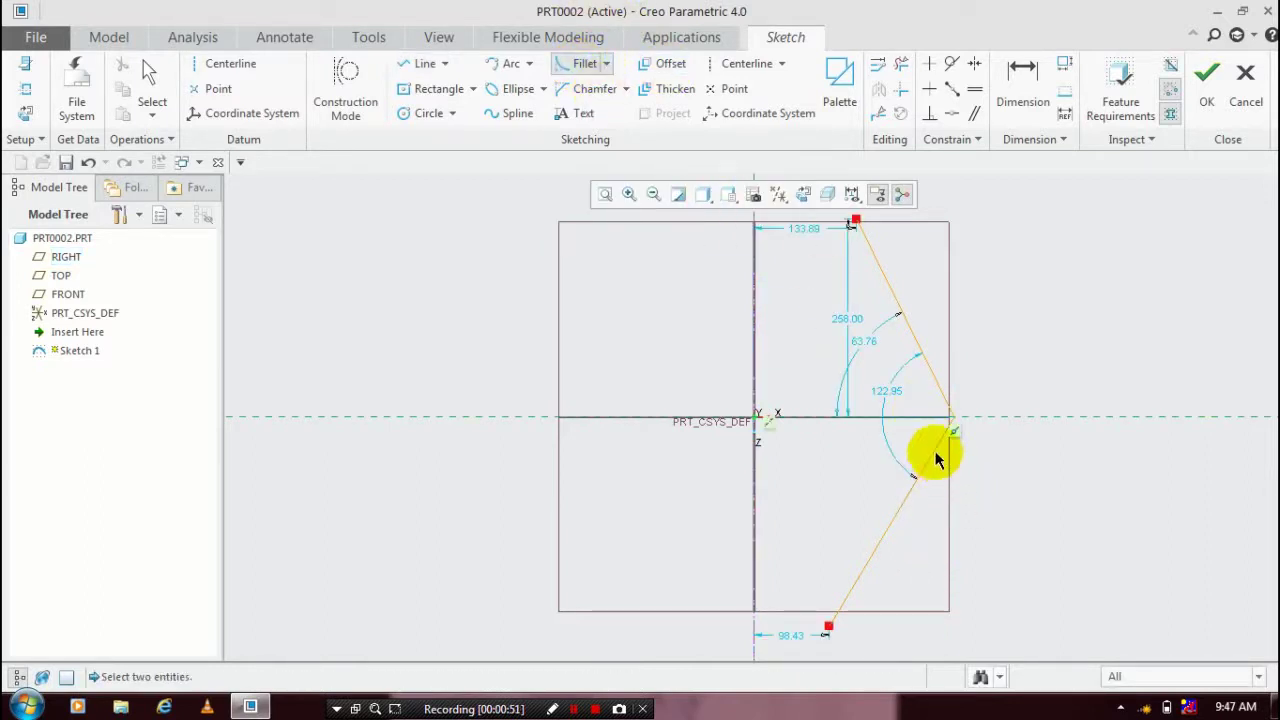
left_click(943, 400)
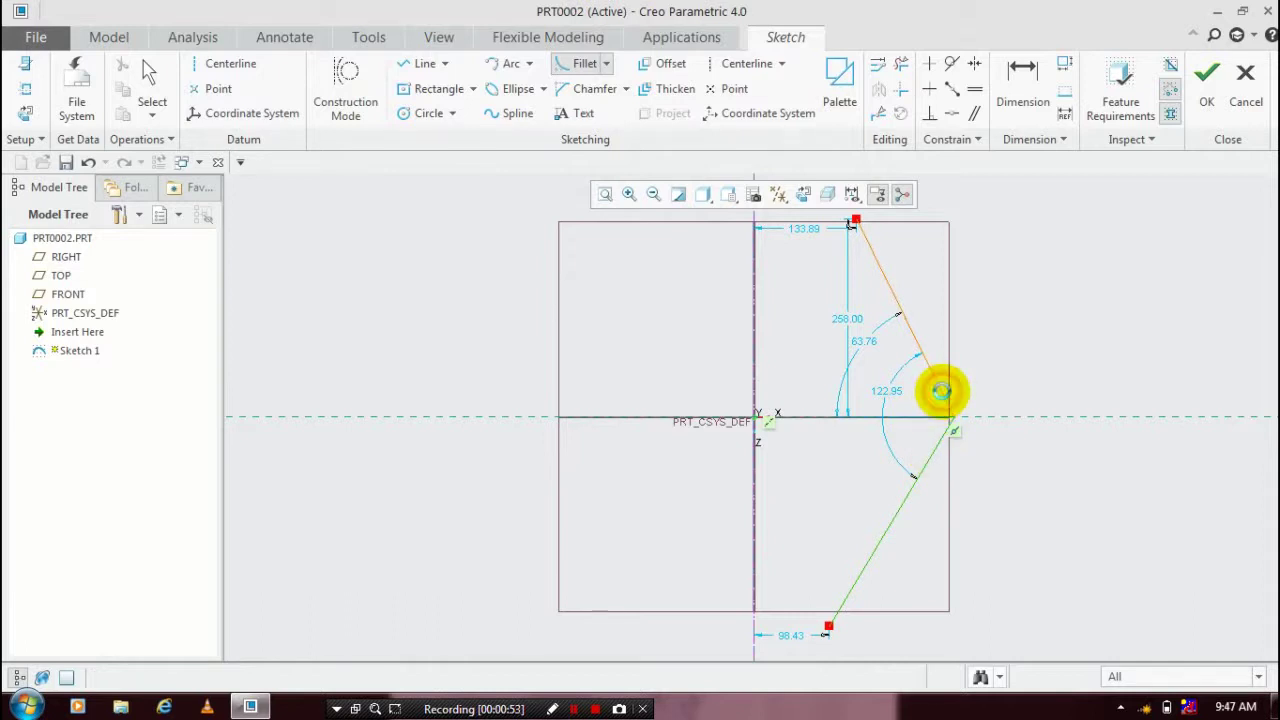
left_click(947, 432)
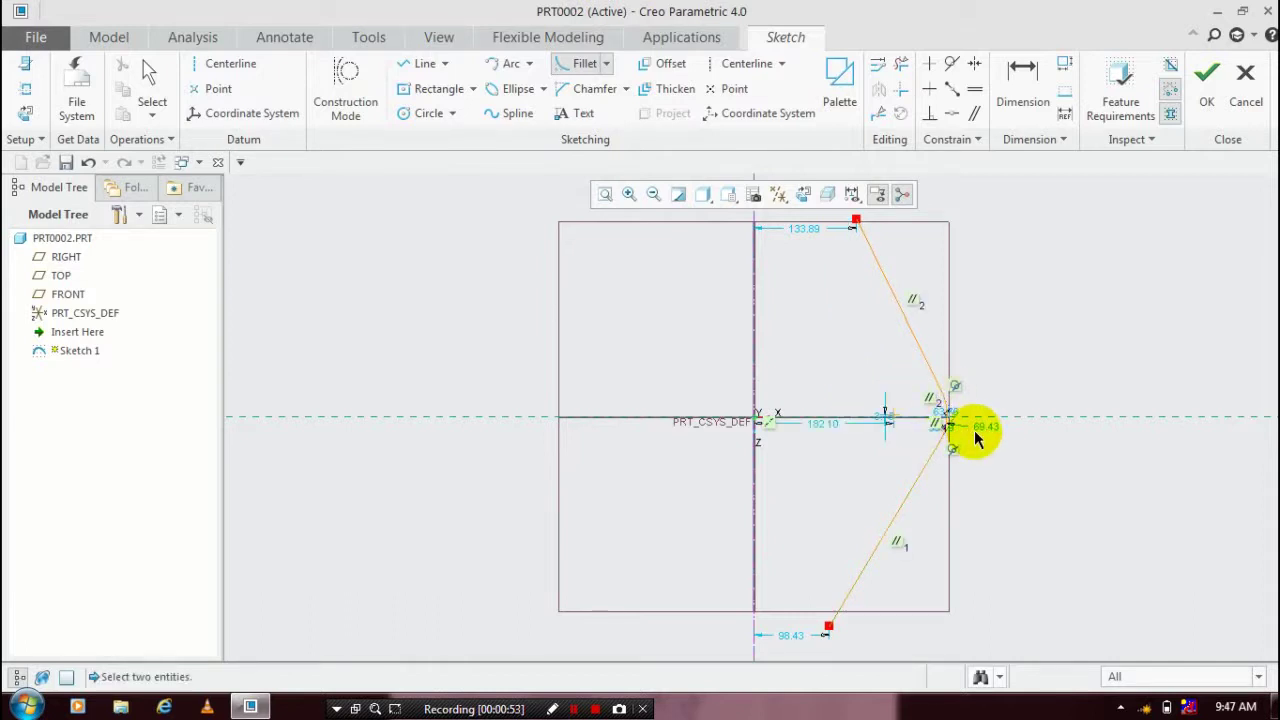
scroll(976, 435, "up", 5)
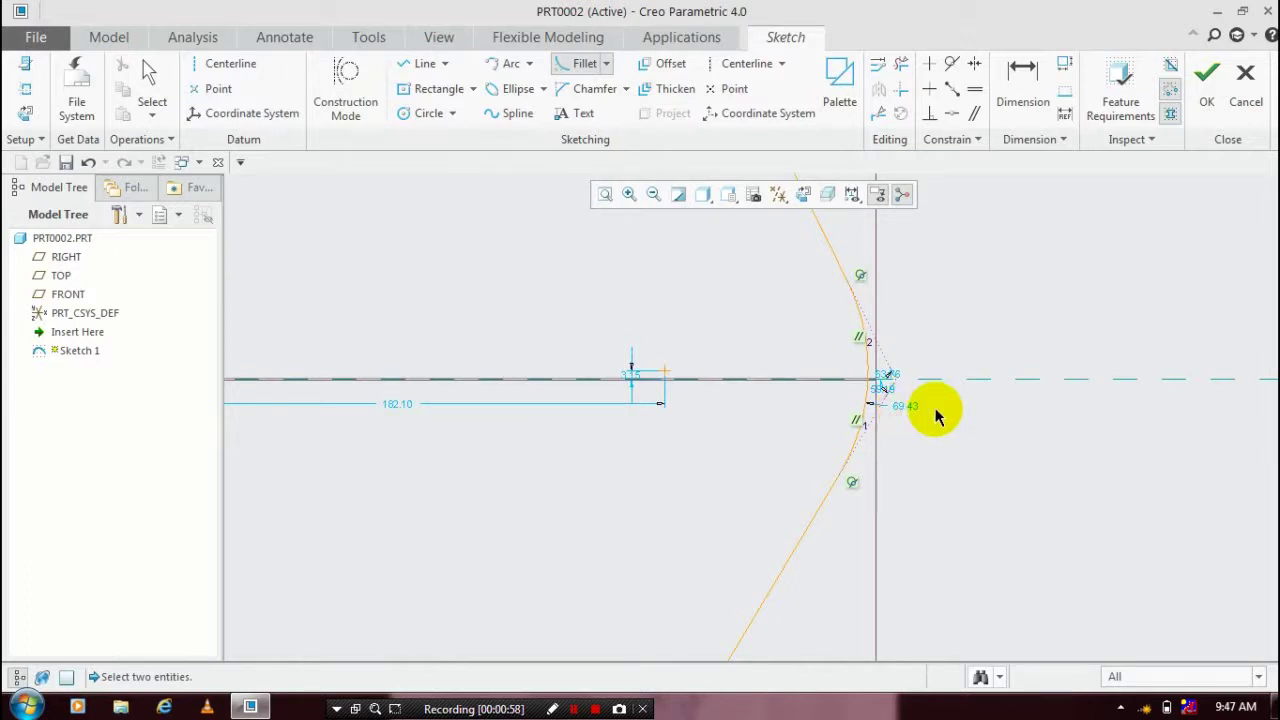
middle_click(923, 414)
Change the 69.43 dimension to 100 and accept Sketch 1
double_click(908, 408)
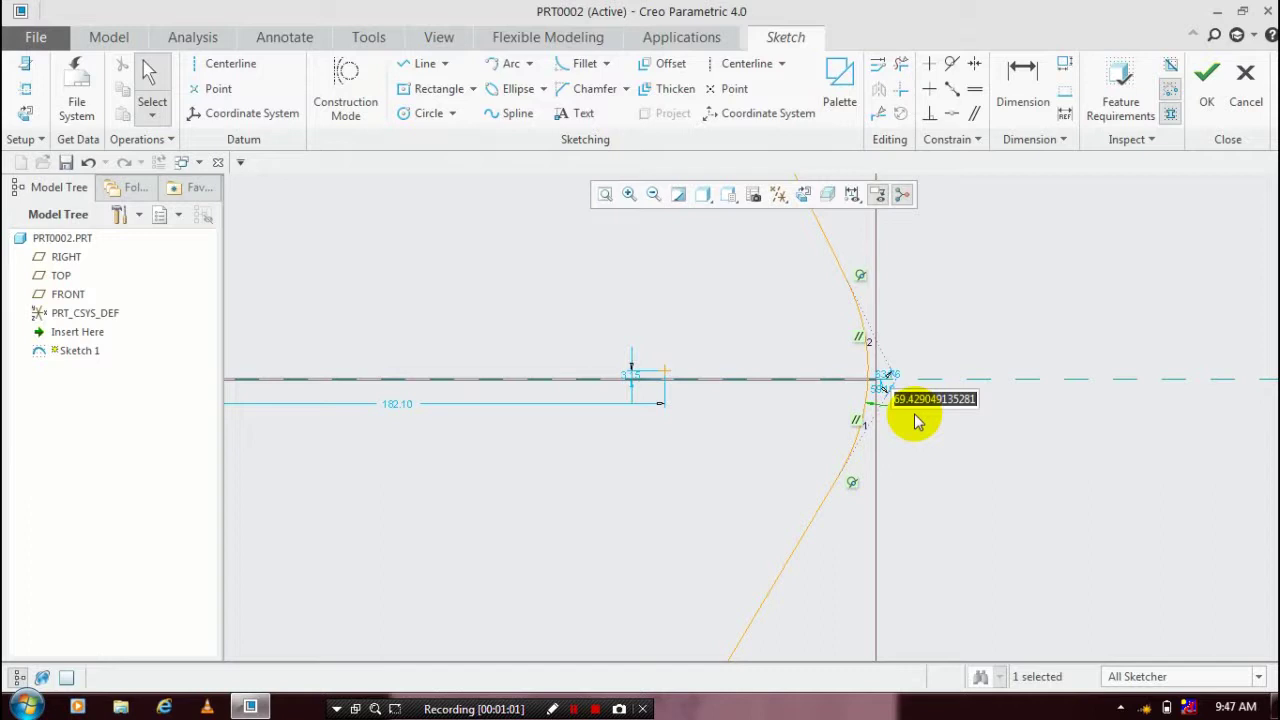
type("100")
key("Return")
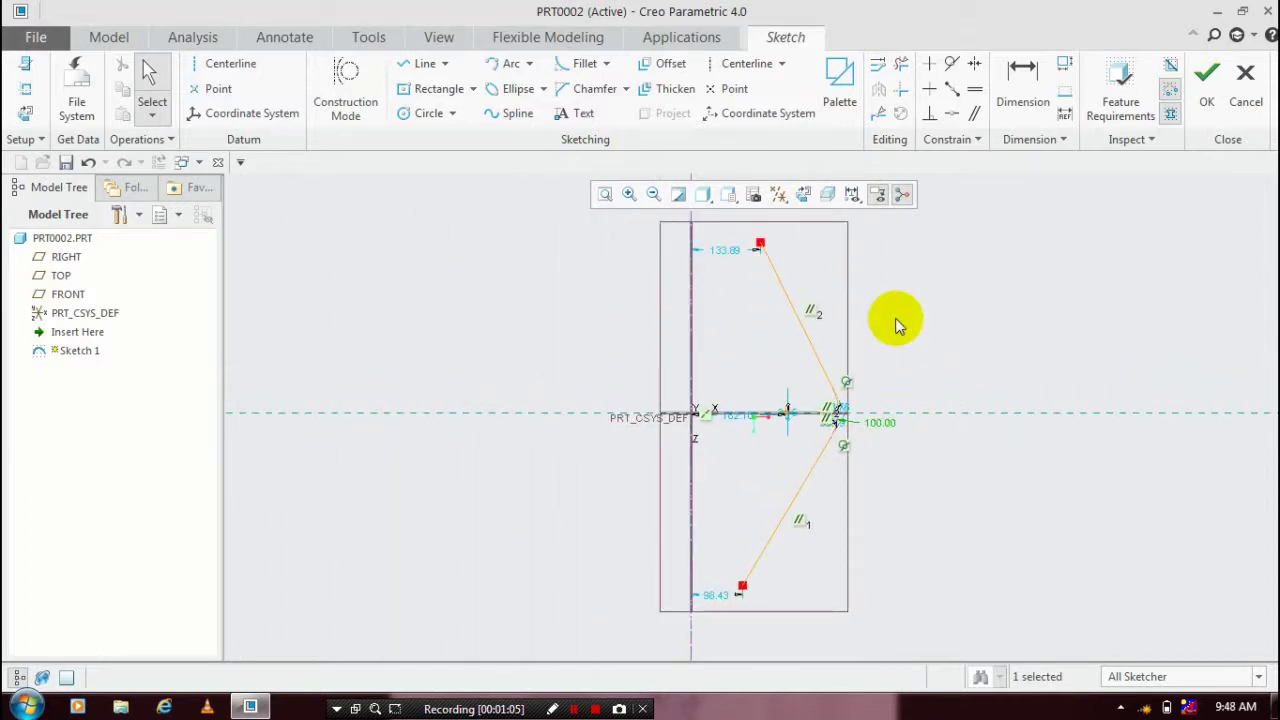
left_click(1207, 80)
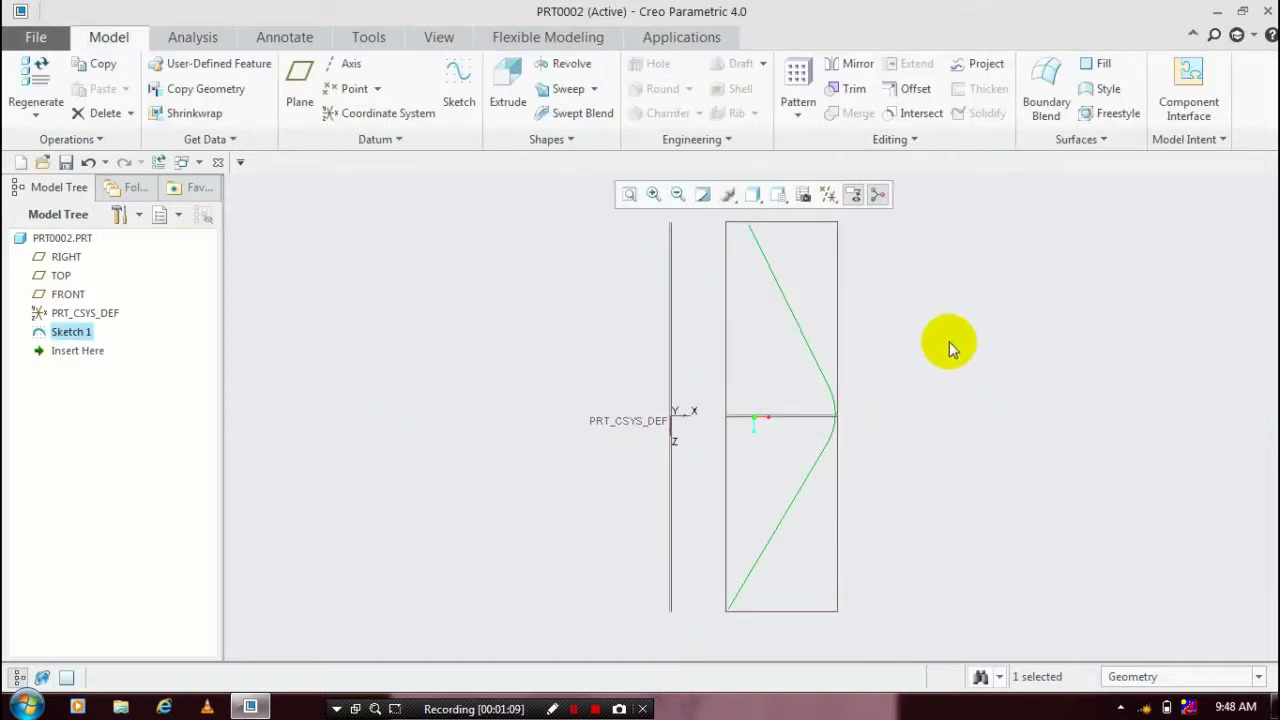
Turn off datum plane display and start a Helical Sweep using Sketch 1 as profile
left_click(830, 195)
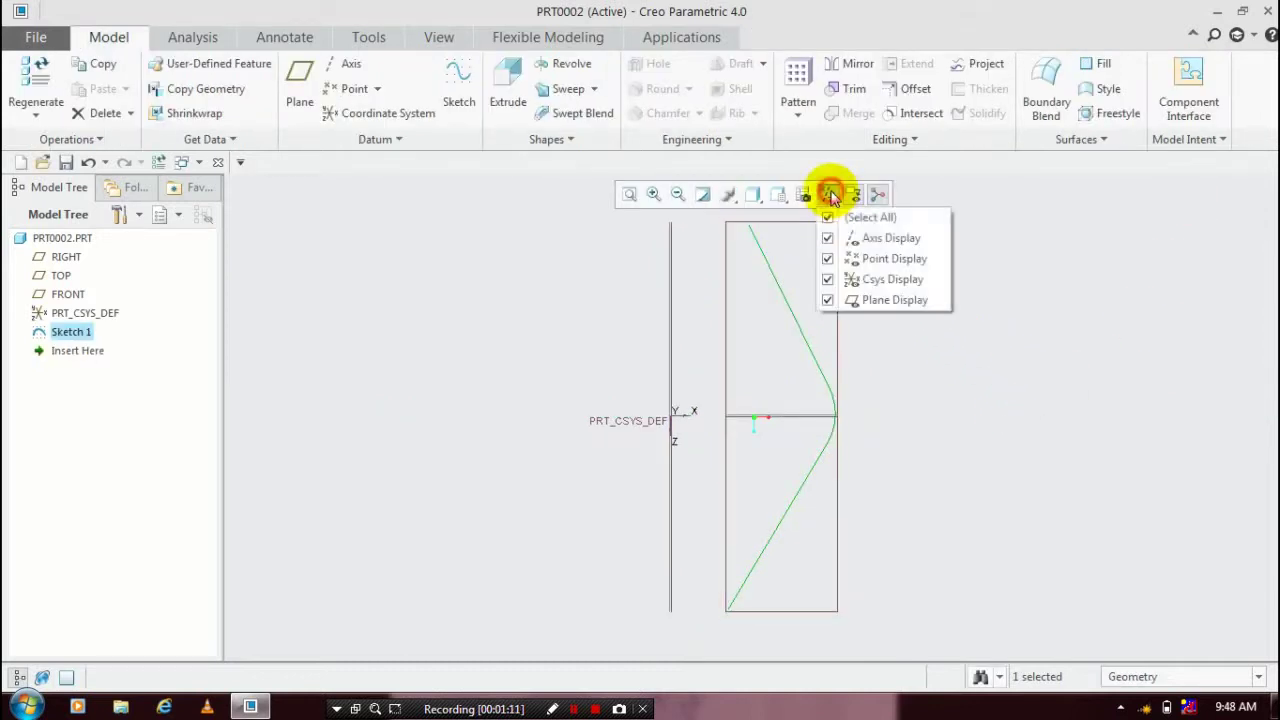
left_click(827, 300)
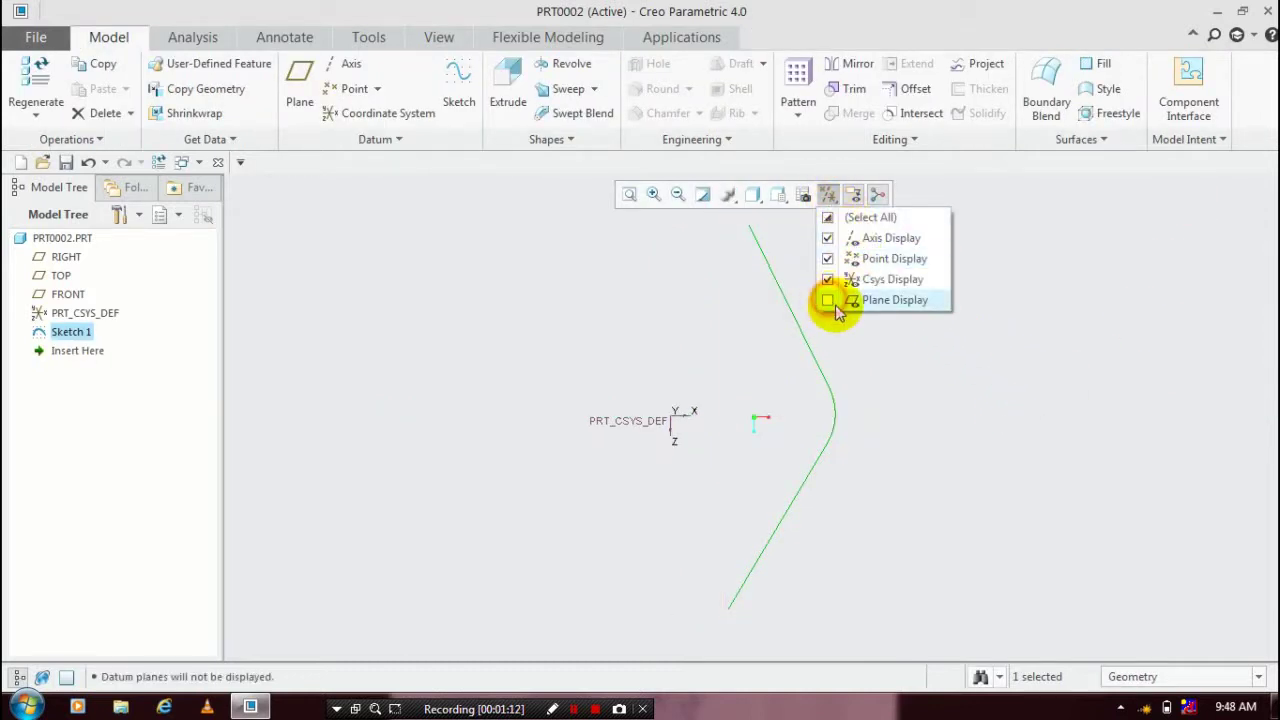
left_click(956, 400)
middle_click_drag(957, 400, 940, 406)
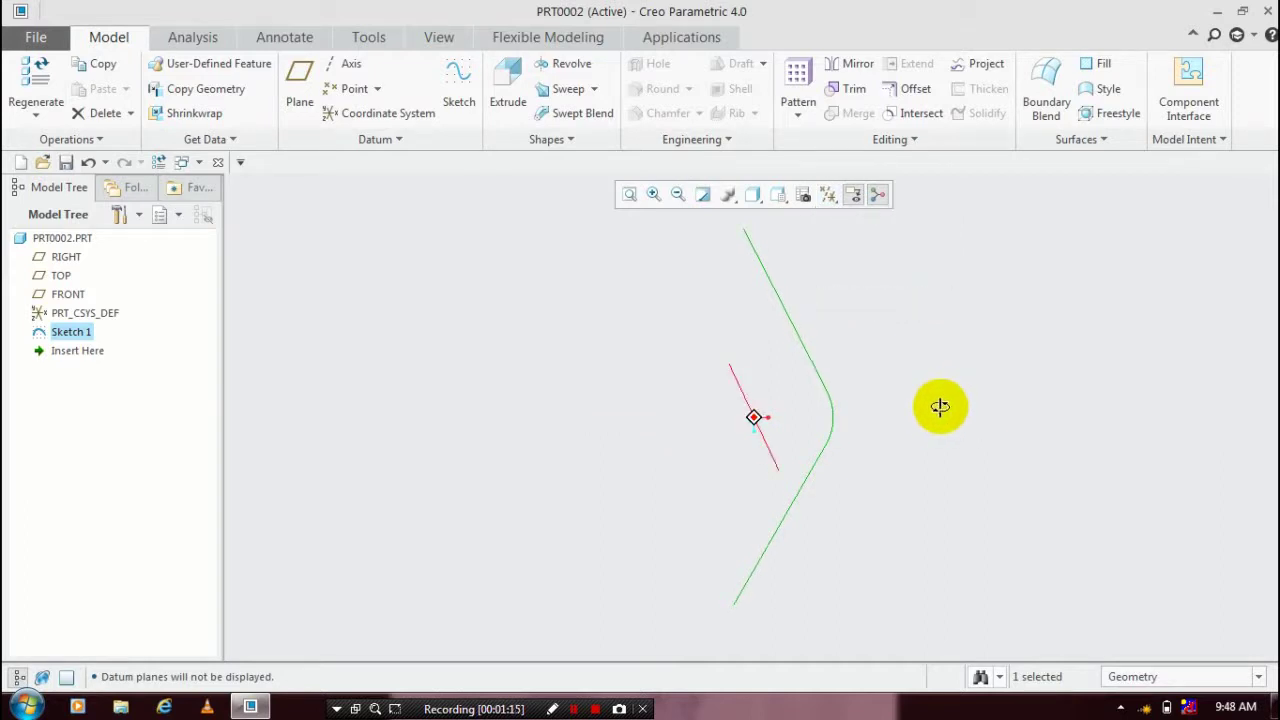
left_click(595, 92)
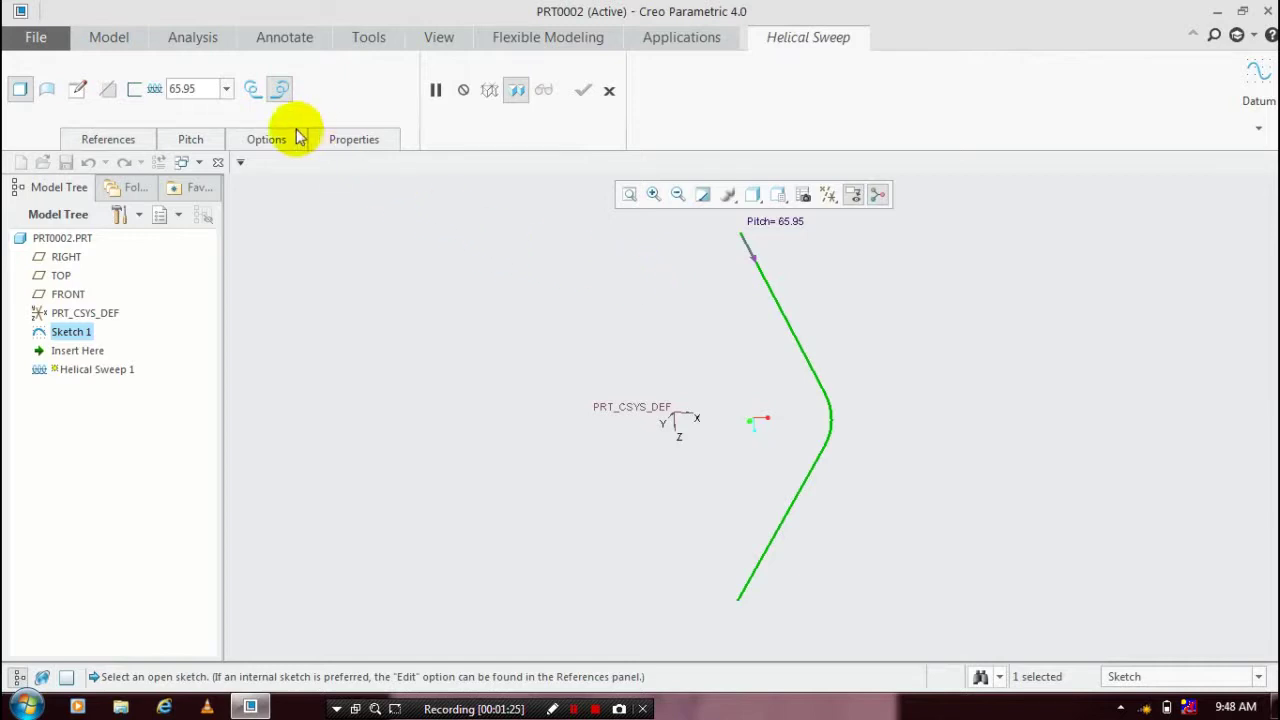
Sketch a small circle centred on the reference intersection as the sweep's cross-section
left_click(76, 90)
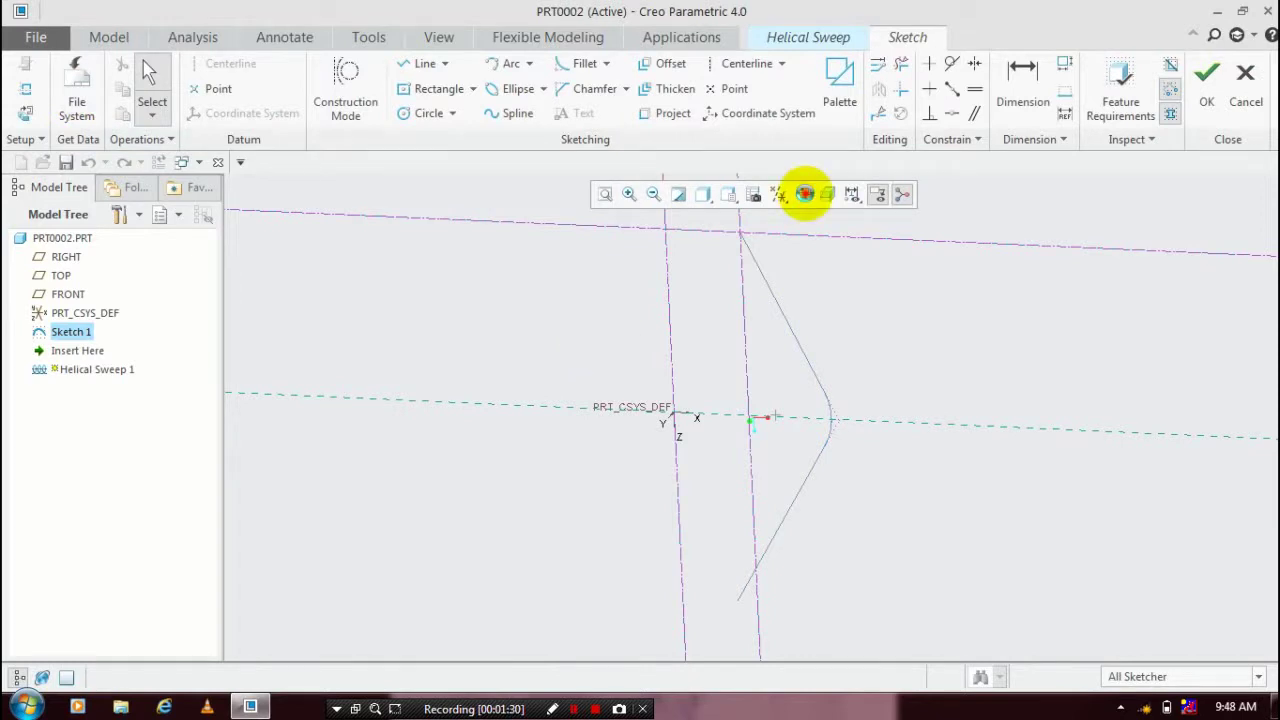
left_click(805, 193)
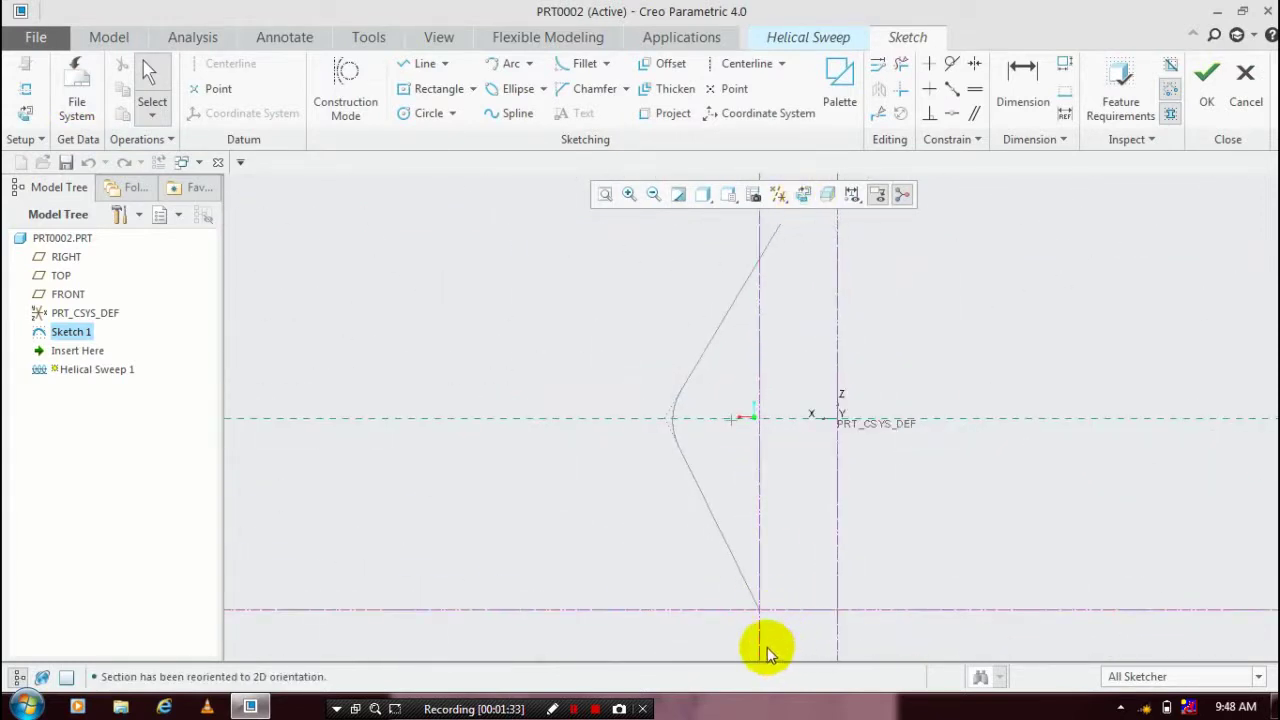
scroll(767, 647, "down", 3)
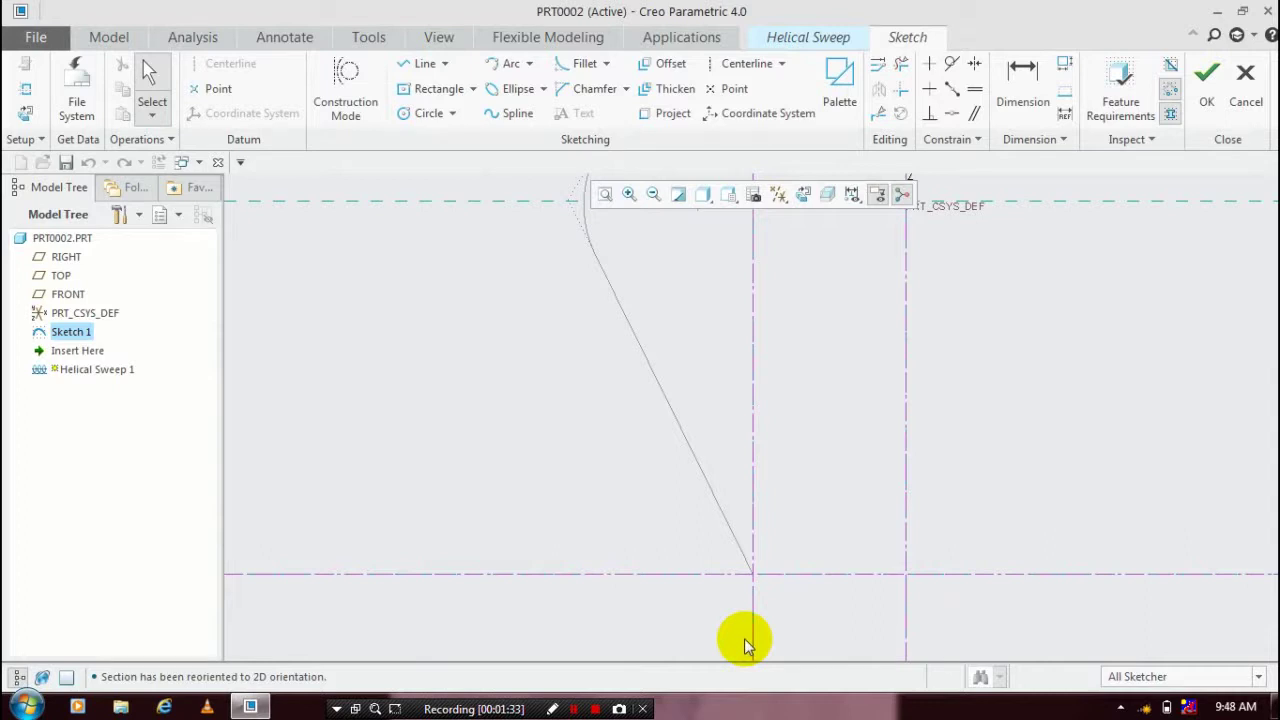
left_click(426, 114)
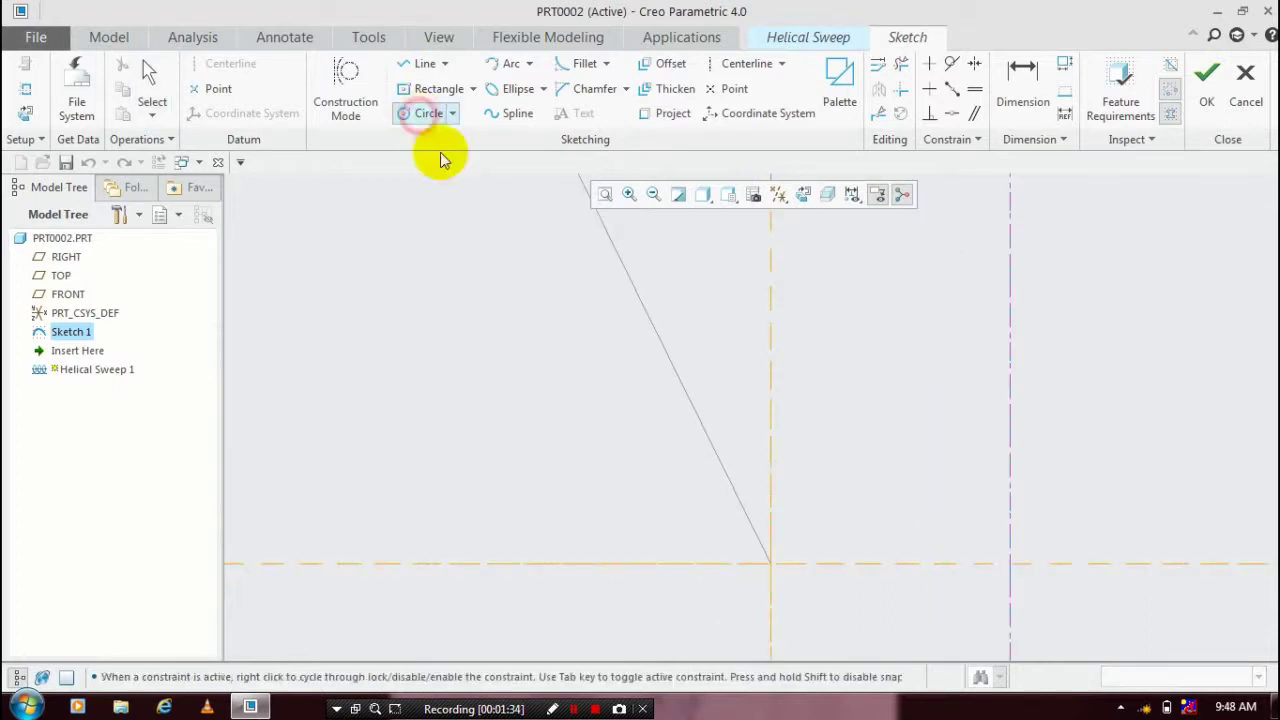
left_click(778, 575)
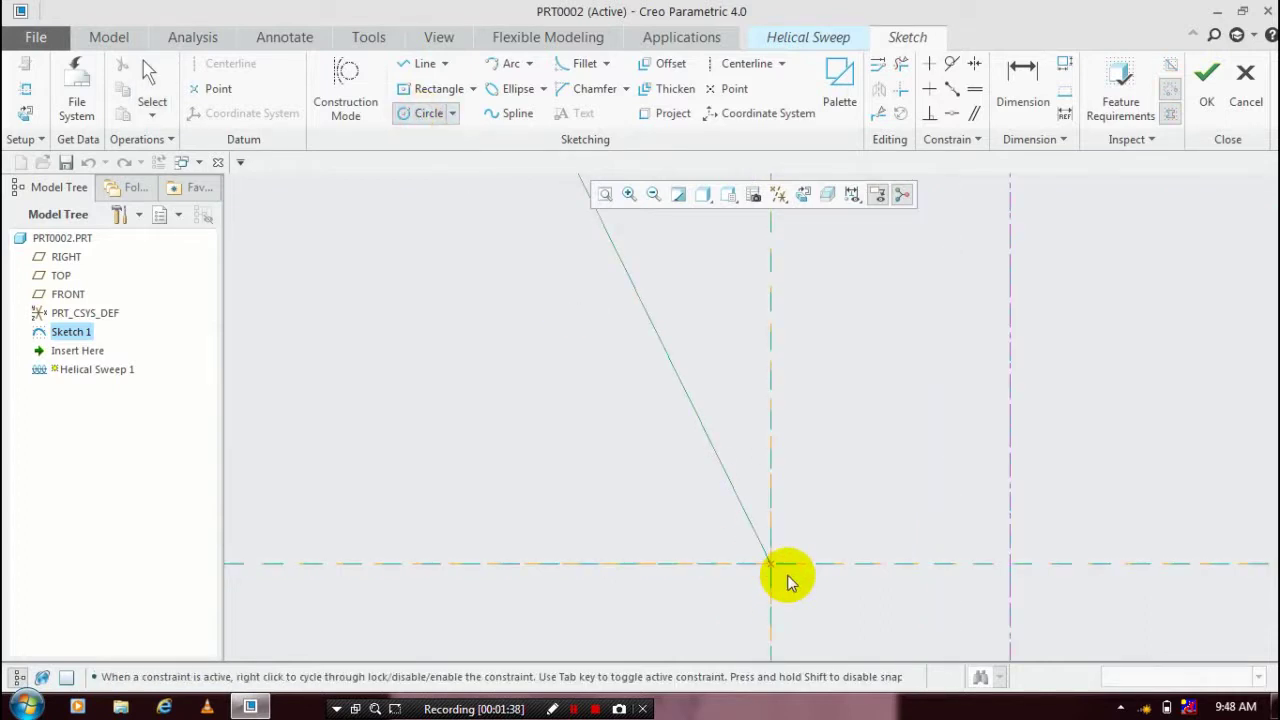
left_click(786, 590)
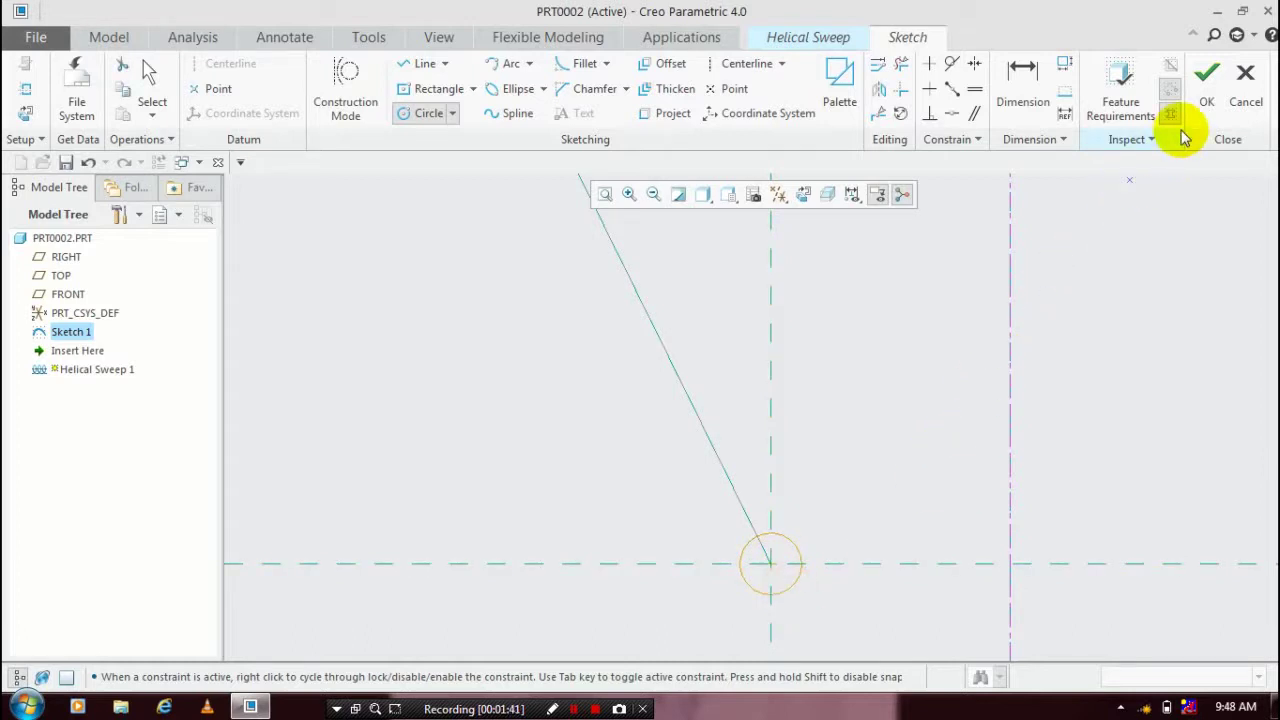
left_click(1207, 80)
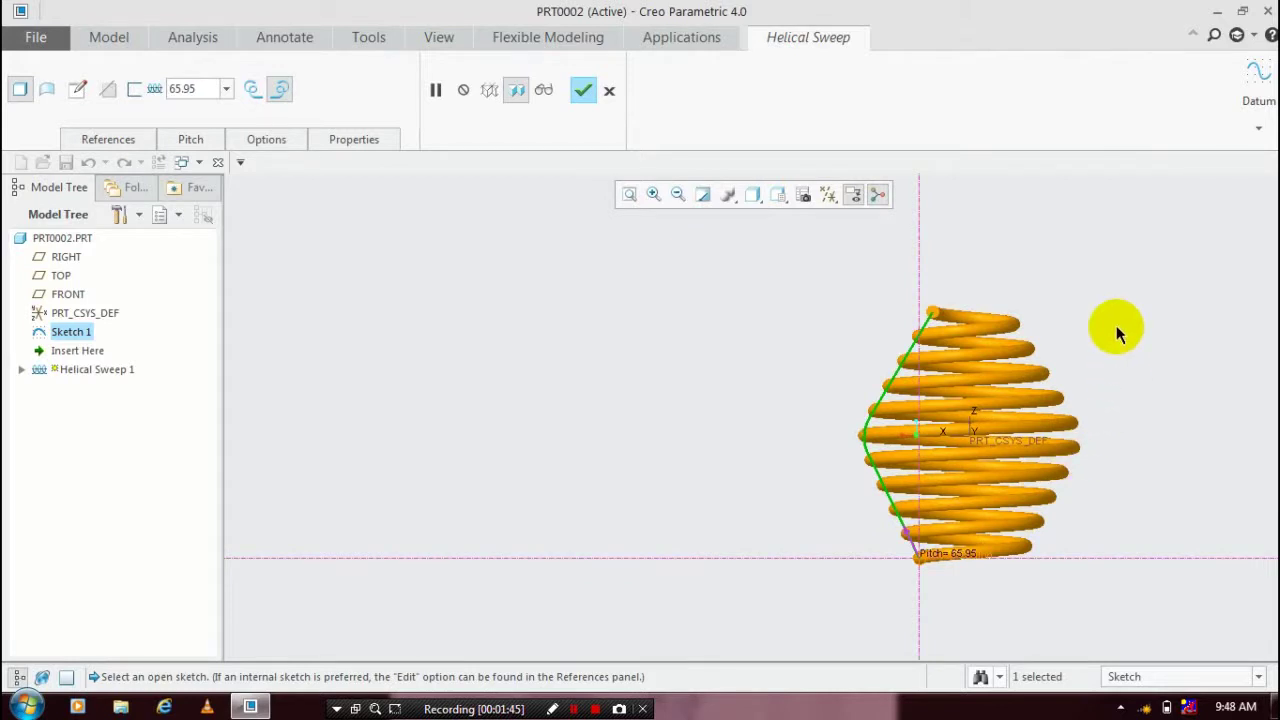
Set the helical sweep pitch to 50 and complete the feature
mouse_move(1087, 388)
middle_mouse_down()
mouse_move(1086, 428)
mouse_move(1071, 389)
mouse_move(1072, 412)
middle_mouse_up()
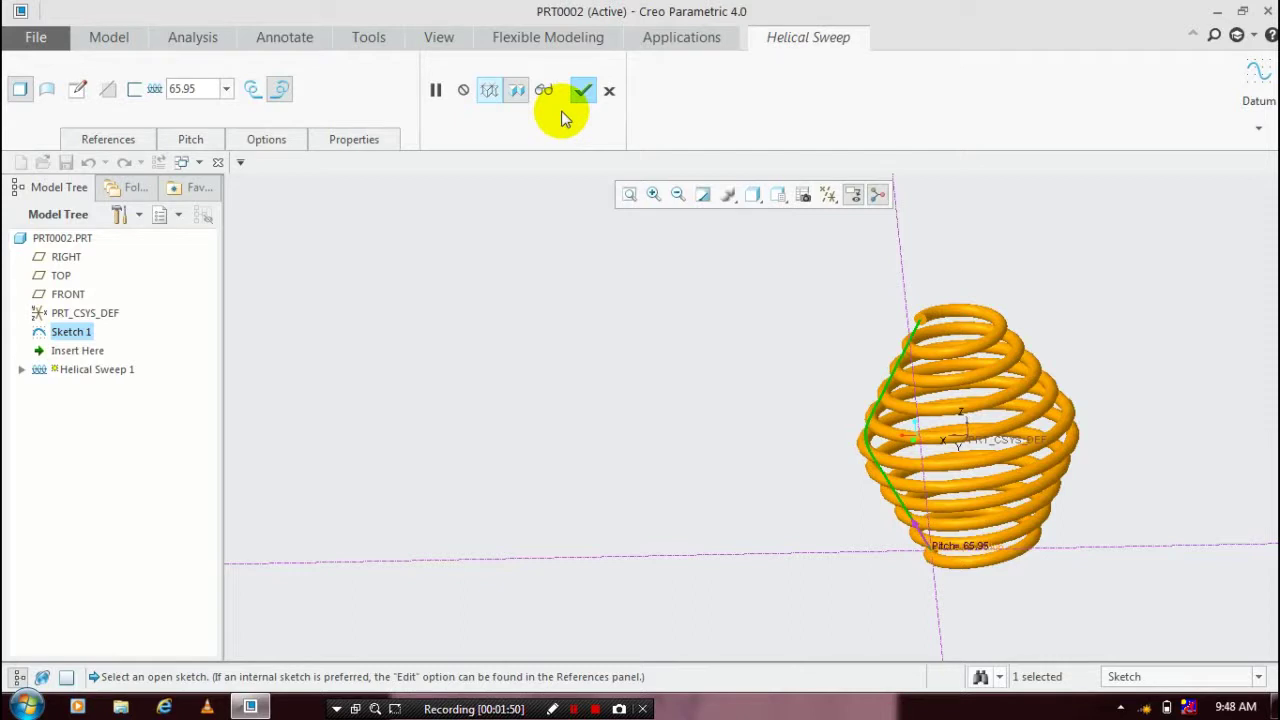
double_click(185, 89)
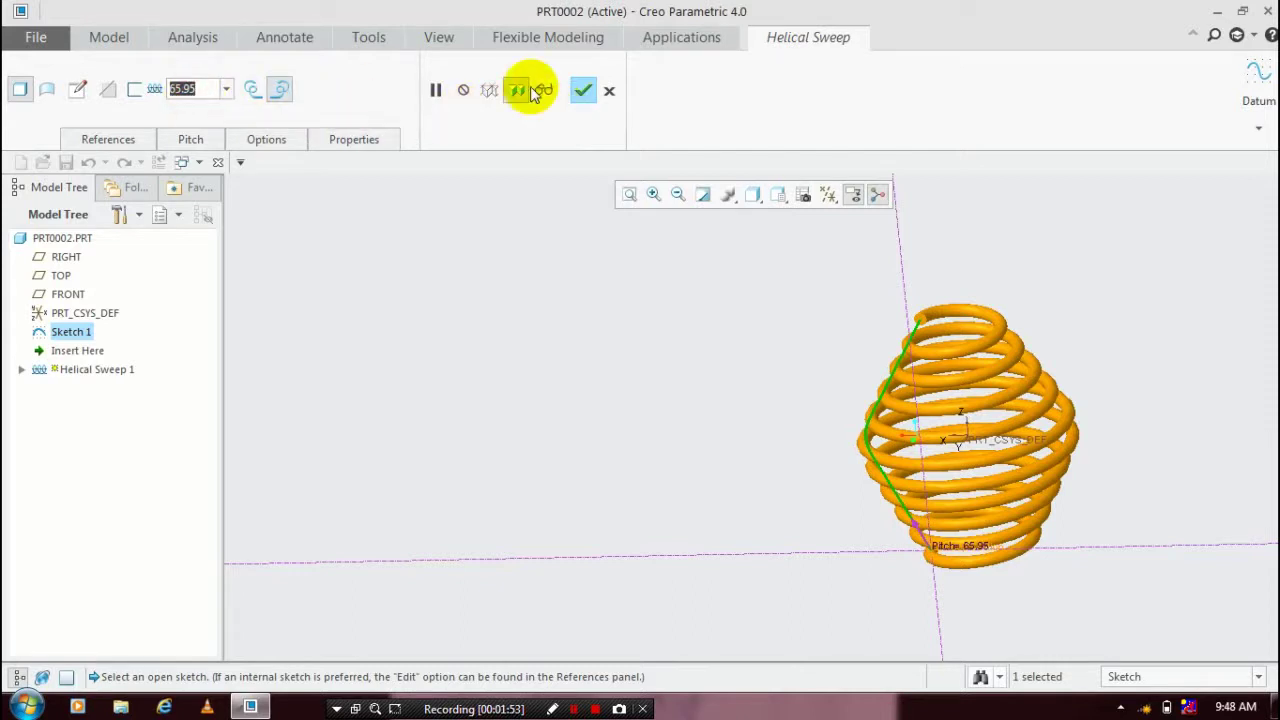
type("50")
key("Return")
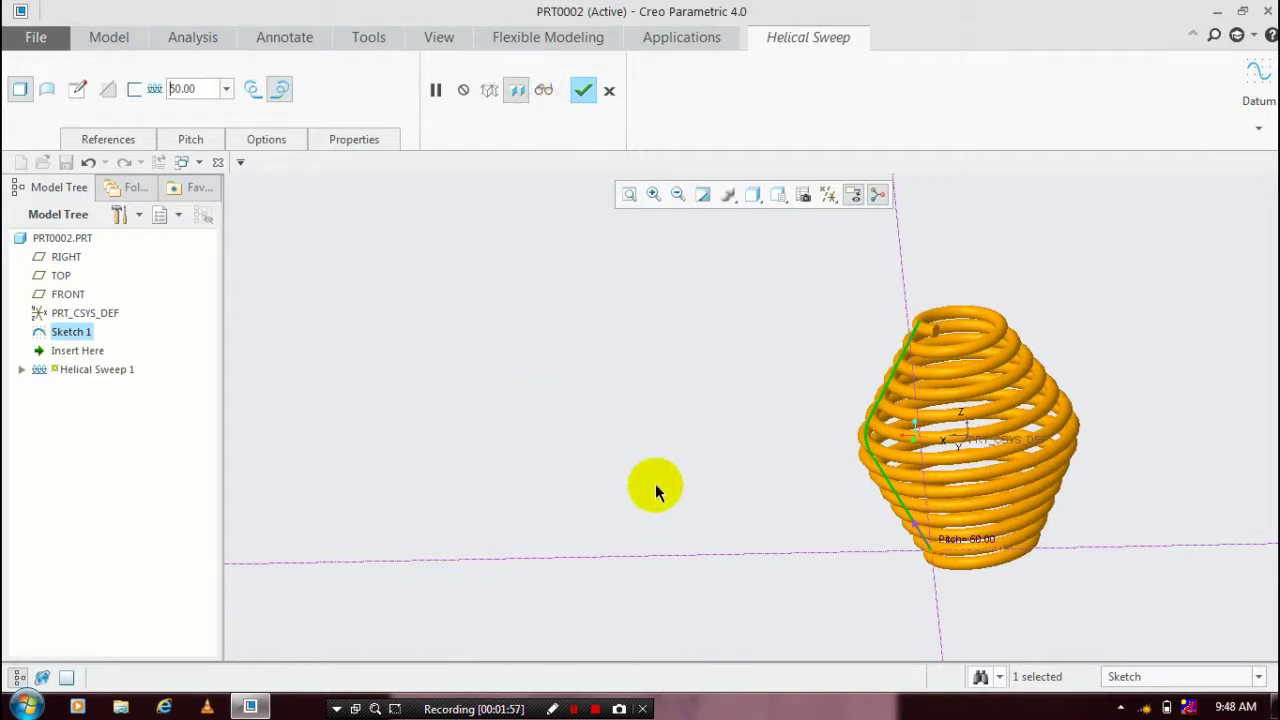
middle_click(580, 133)
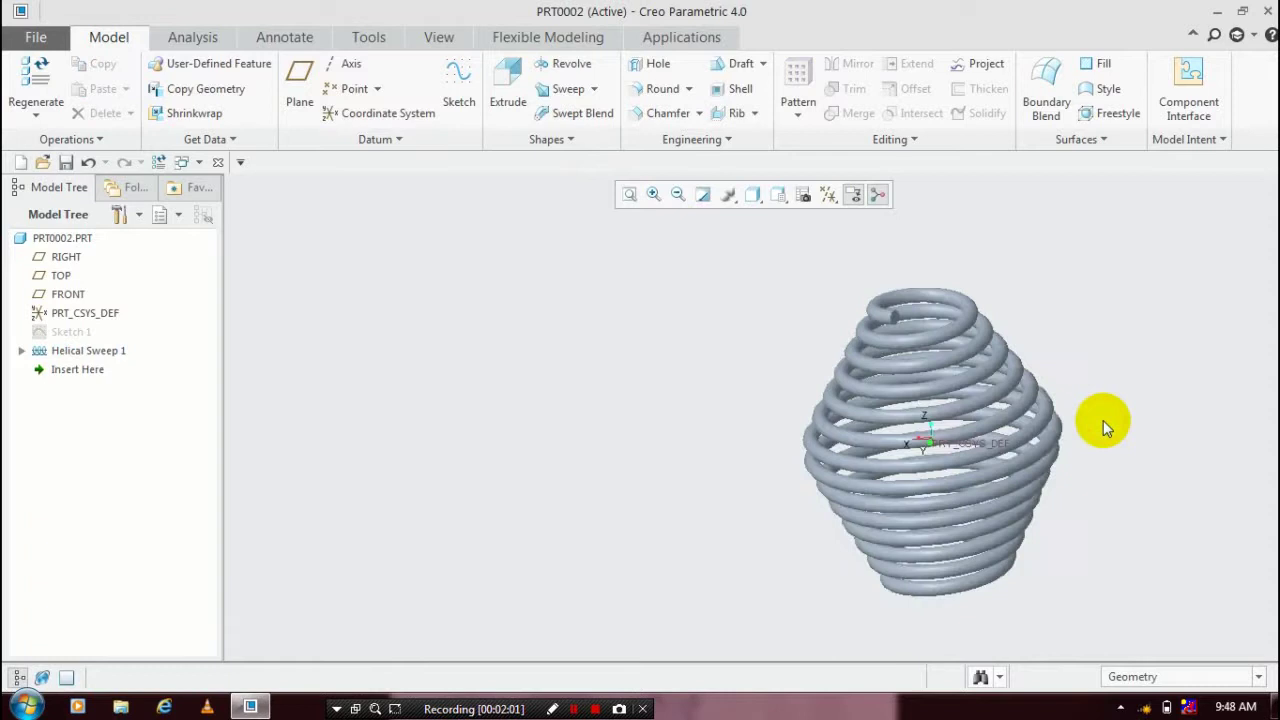
Zoom in, switch to the View tab and box-select the whole spring
scroll(1109, 420, "up", 2)
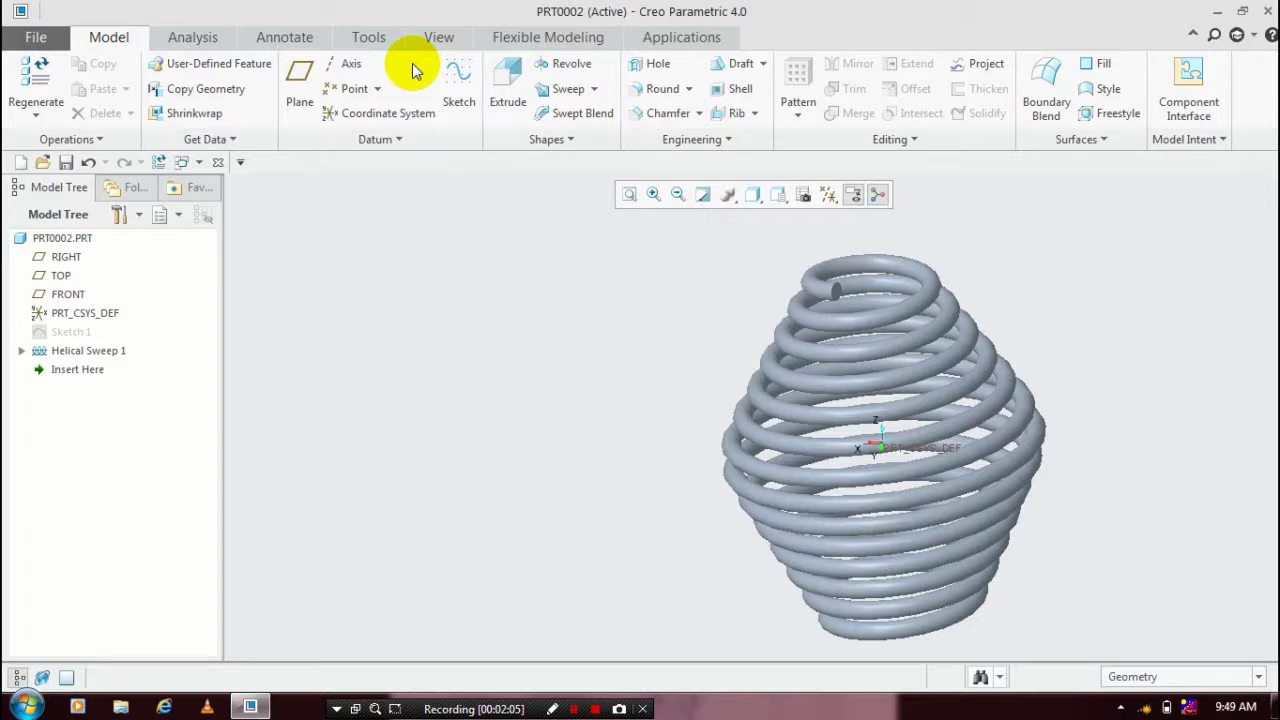
left_click(430, 37)
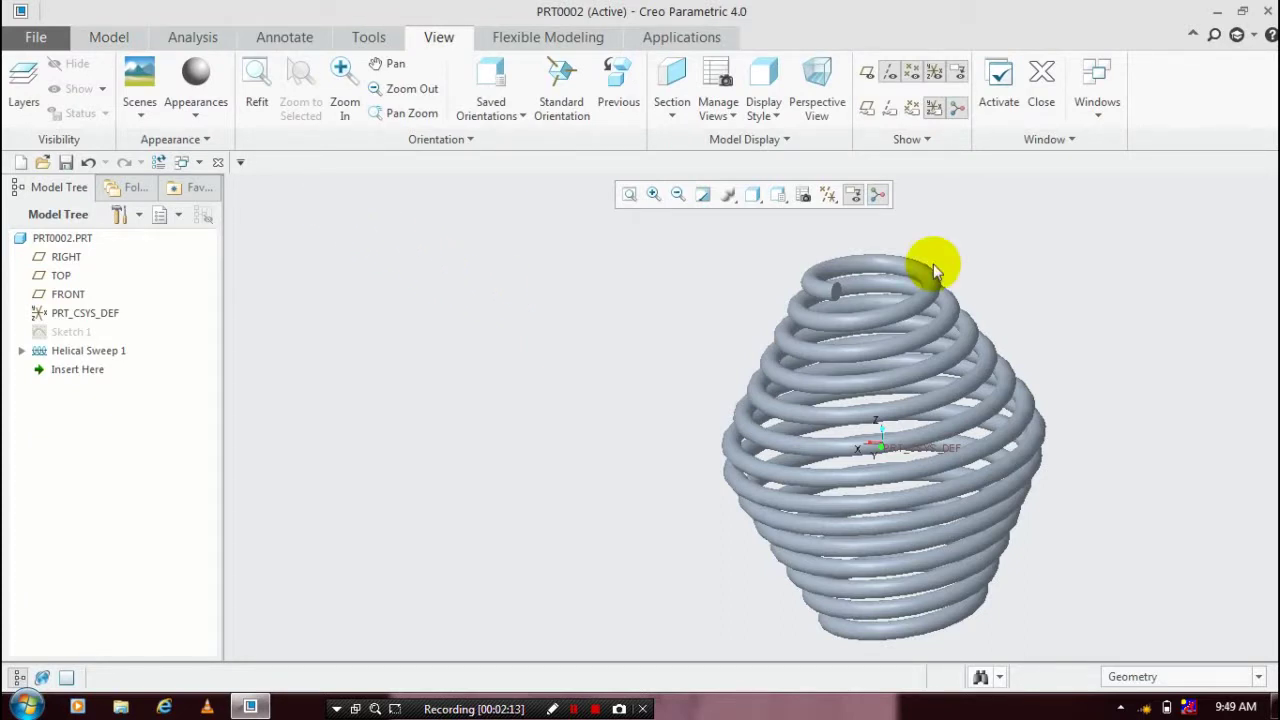
left_click_drag(933, 270, 631, 591)
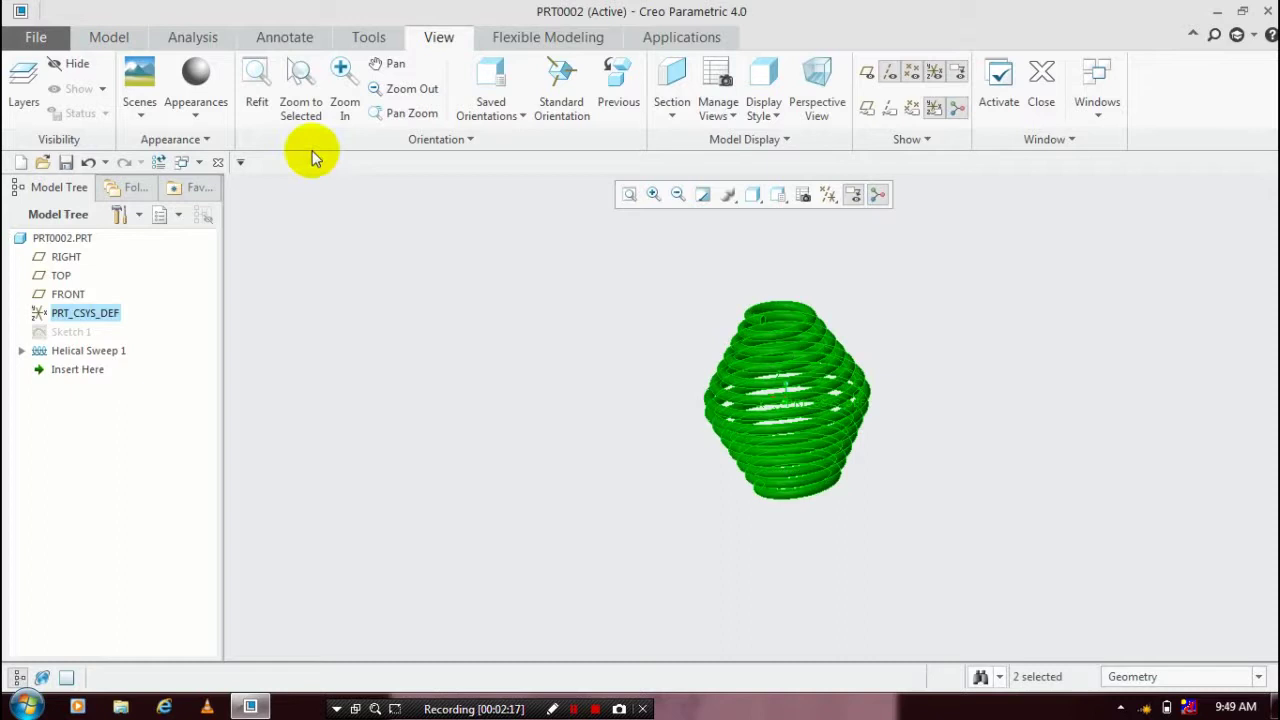
Try a scene and a pale yellow swatch, then apply a copper std-metals appearance to the spring
left_click(145, 120)
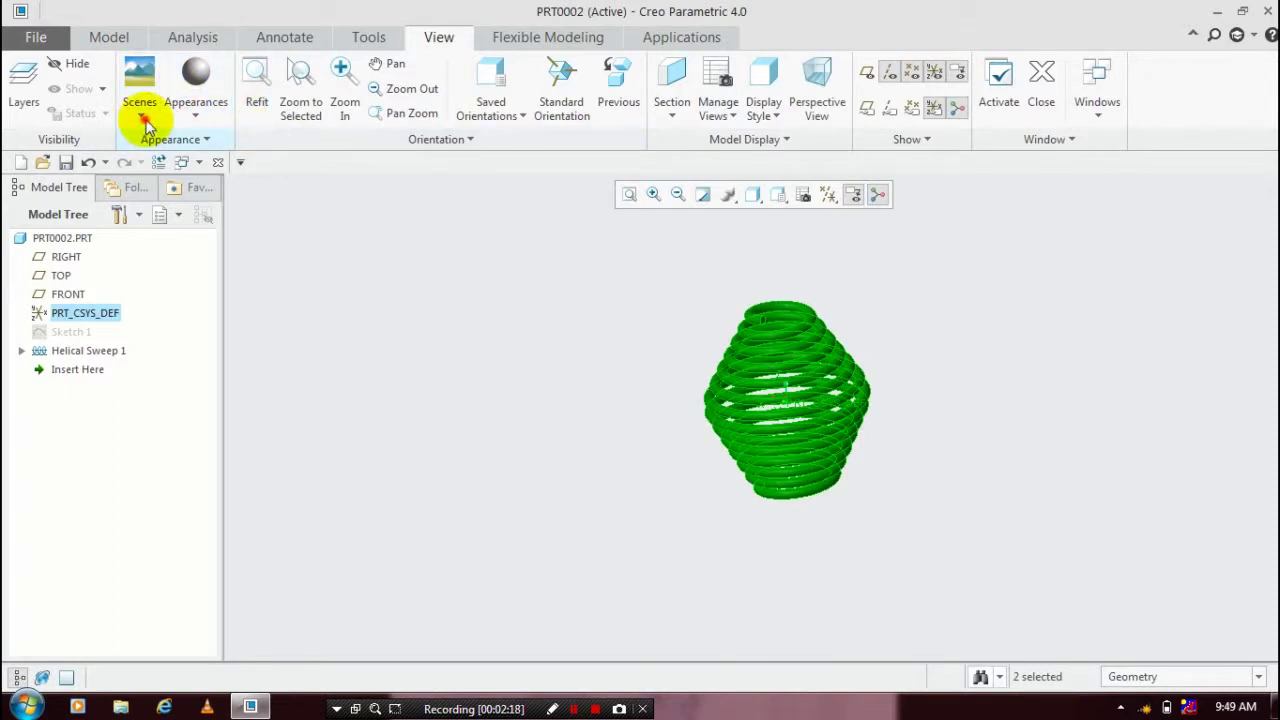
left_click(287, 178)
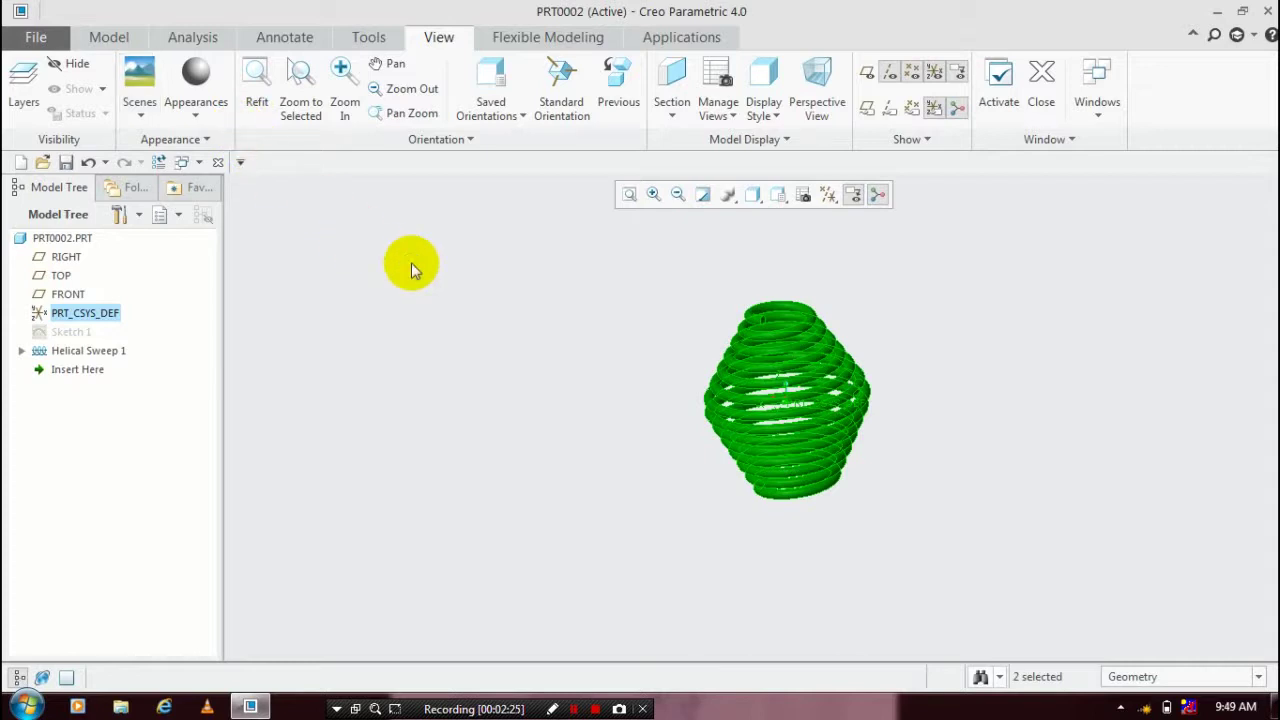
left_click(210, 127)
left_click(209, 121)
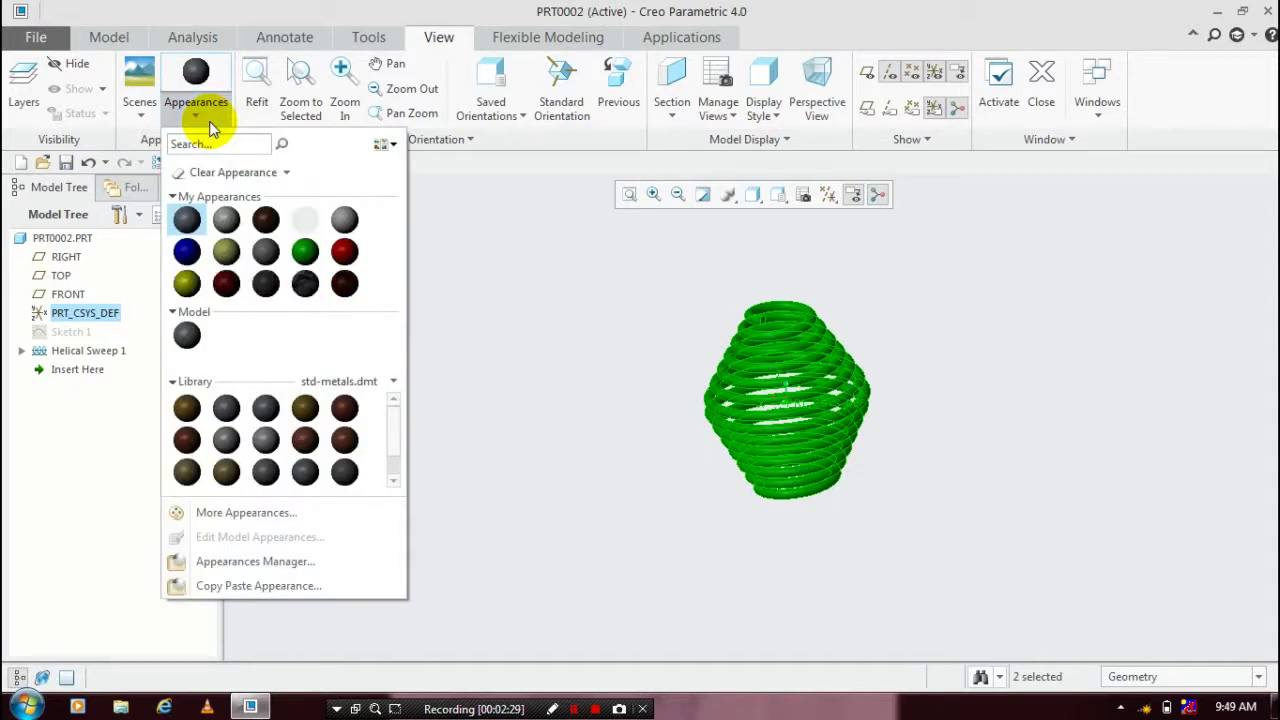
left_click(303, 284)
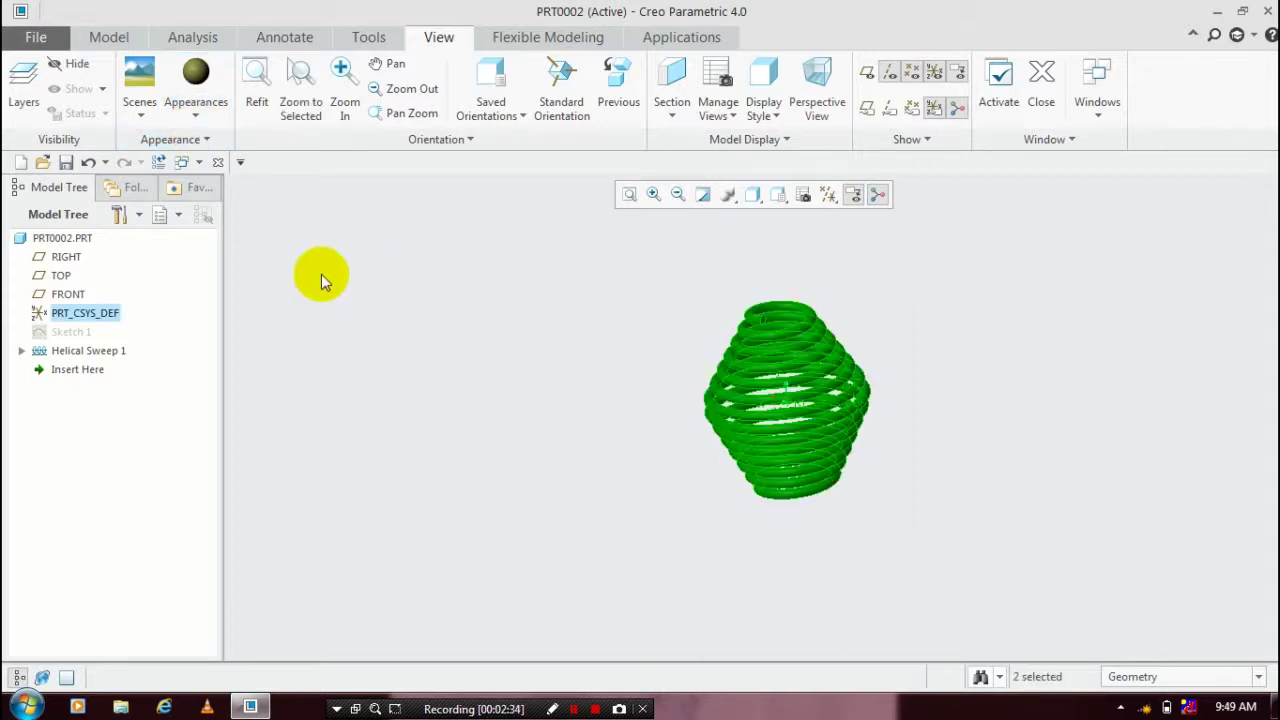
left_click(199, 118)
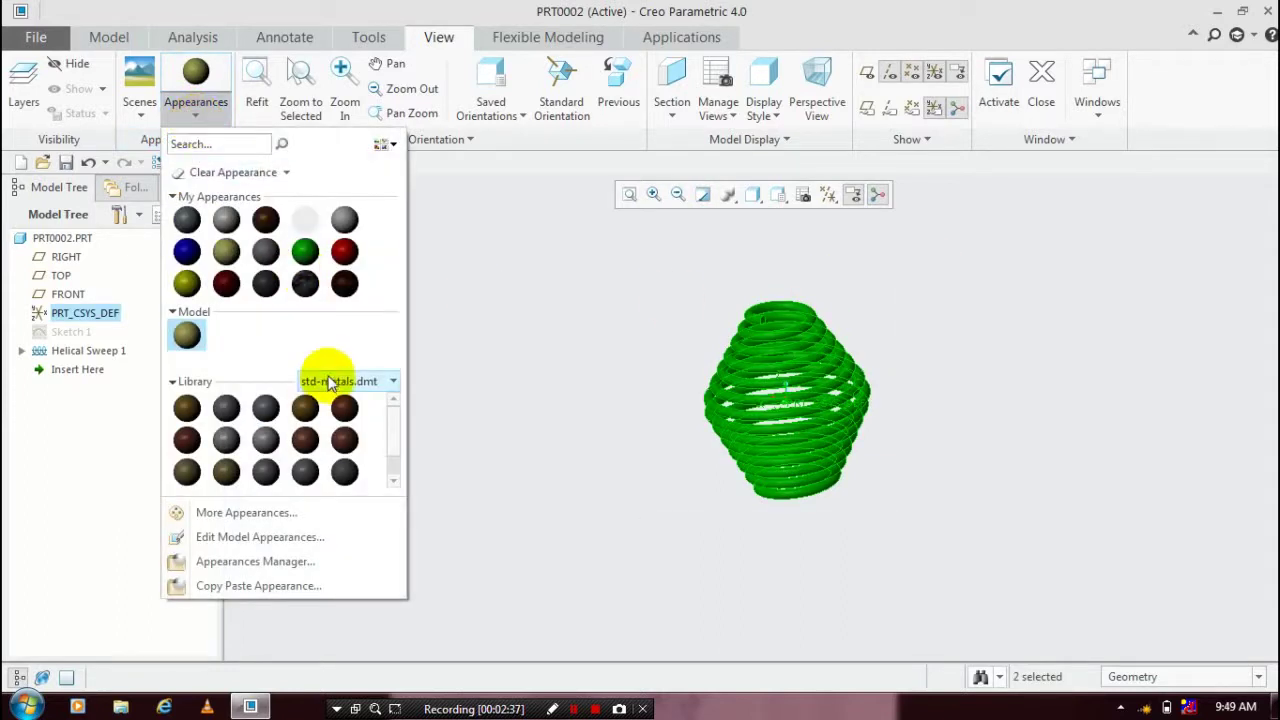
left_click(190, 471)
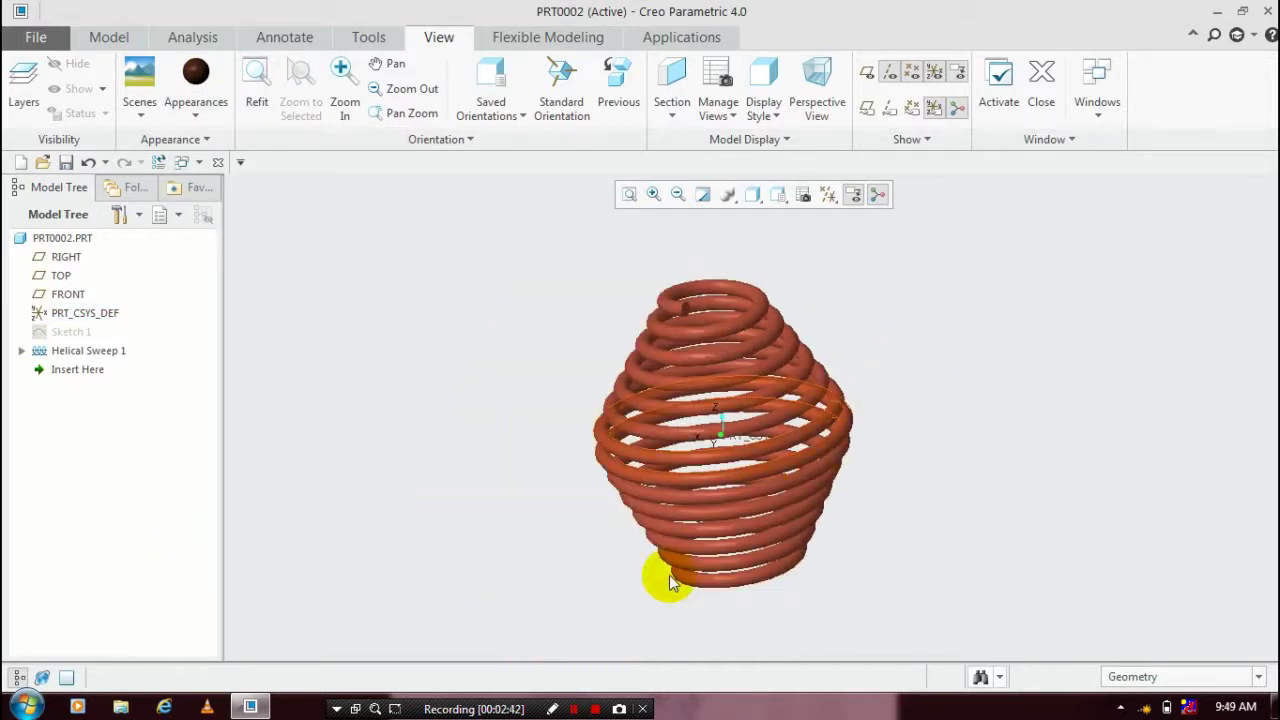
scroll(730, 490, "up", 3)
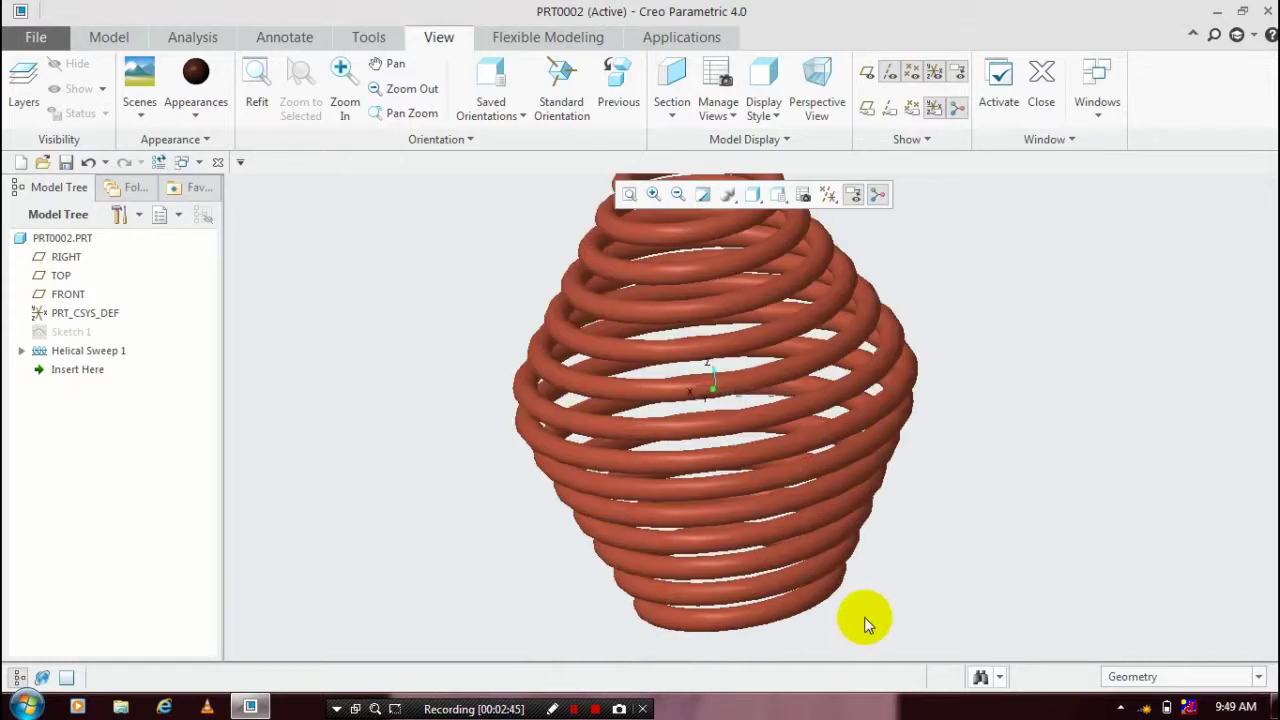
scroll(866, 612, "down", 2)
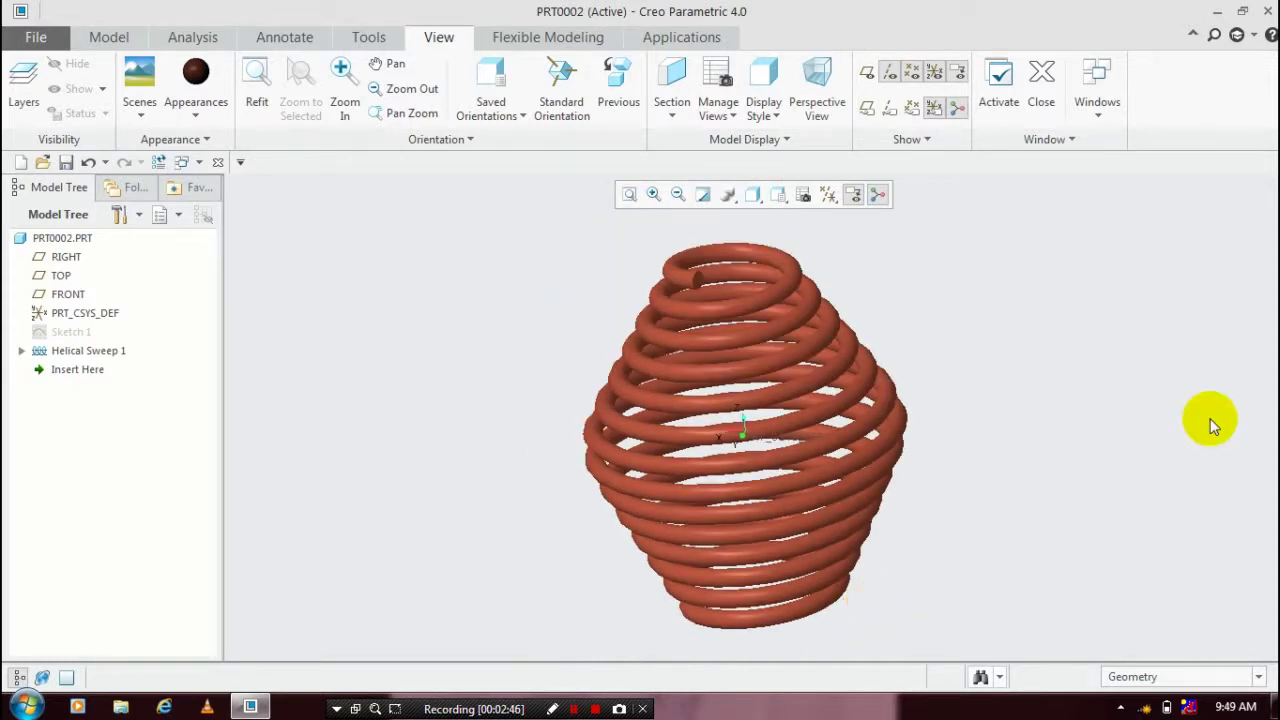